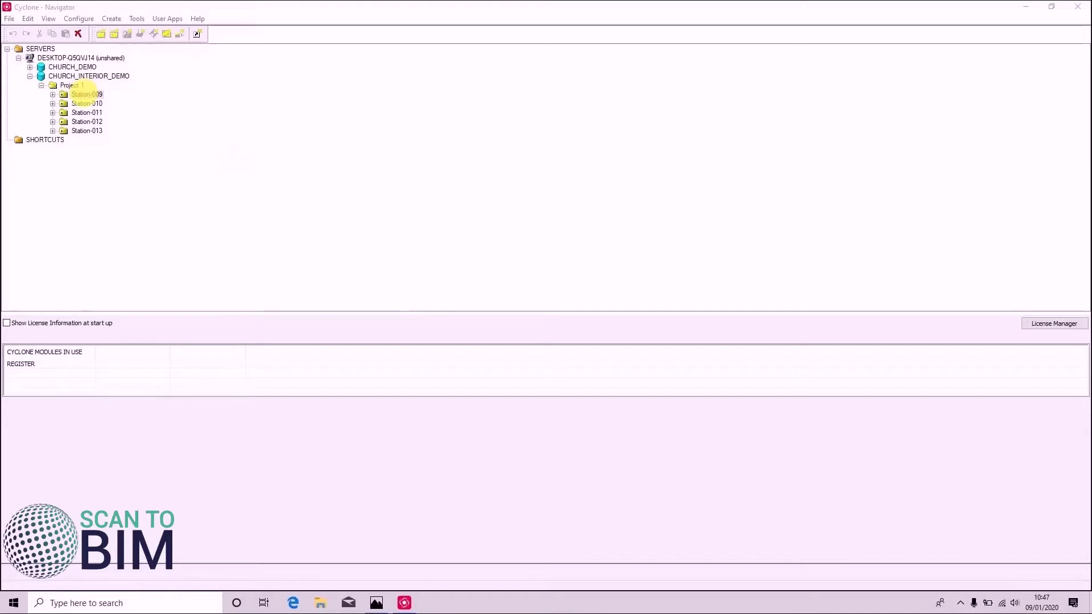
# - Open Station-009's Modelspace 1 View 1 and examine the scanned church interior around the nave, windows and arches
pyautogui.doubleClick(86, 94)
pyautogui.doubleClick(145, 139)
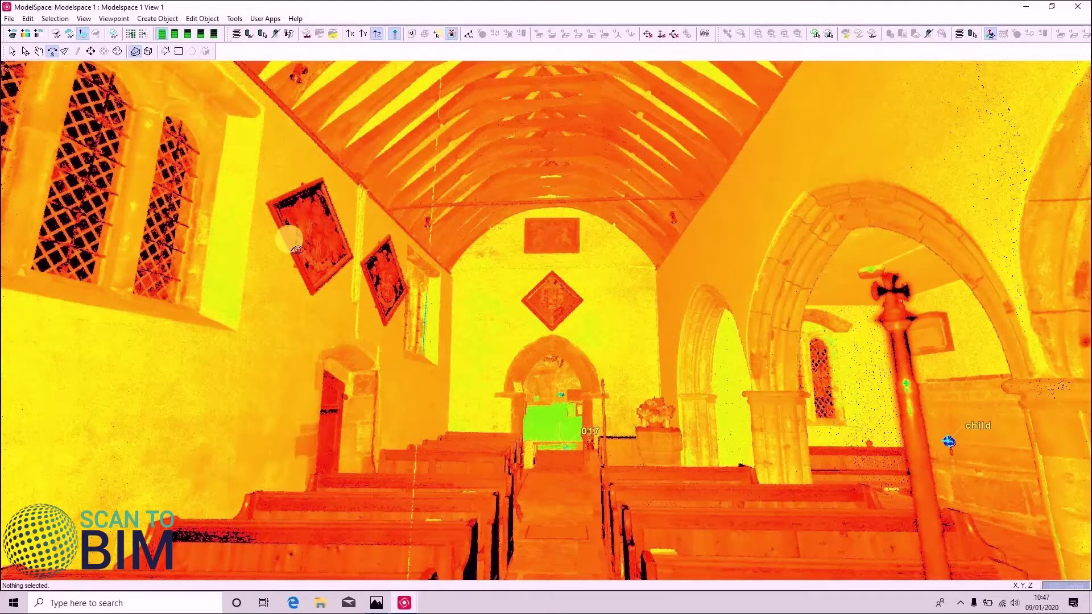
pyautogui.moveTo(565, 330); pyautogui.dragTo(567, 344)
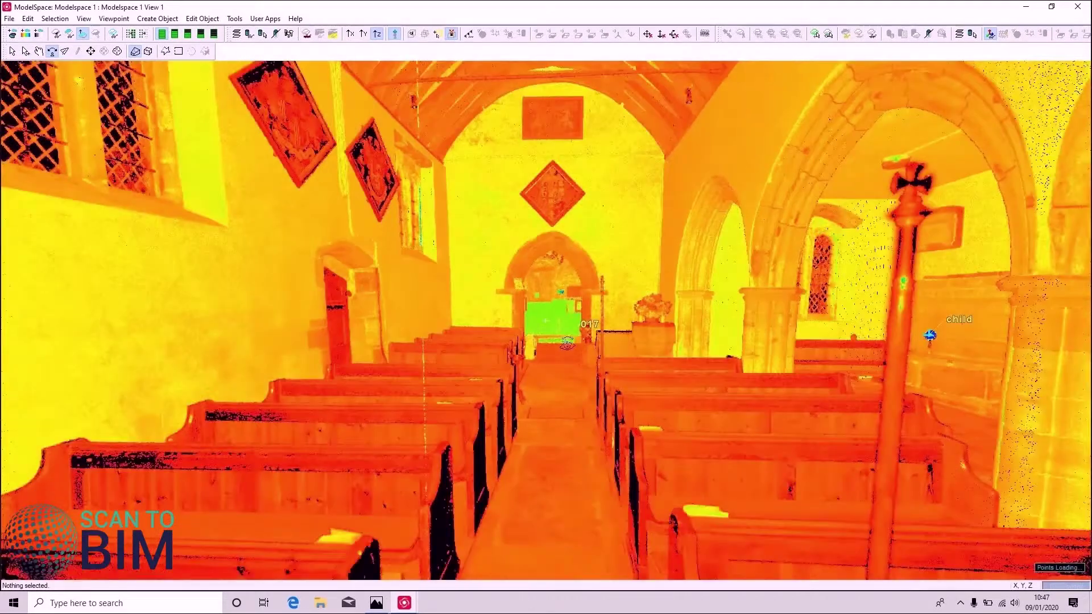
pyautogui.moveTo(498, 228); pyautogui.dragTo(480, 220)
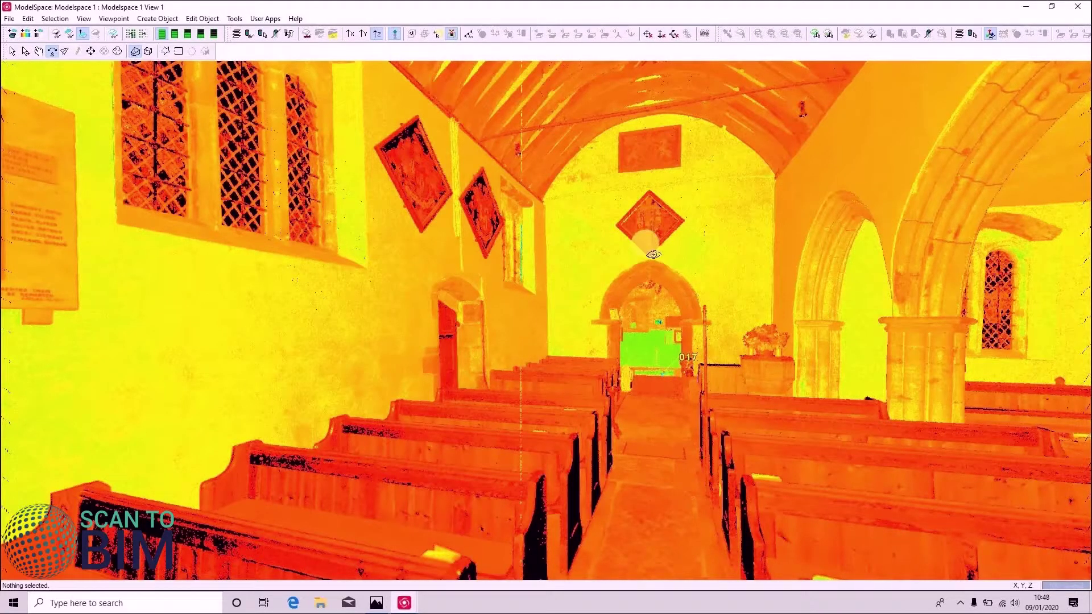
pyautogui.moveTo(652, 253); pyautogui.dragTo(717, 240)
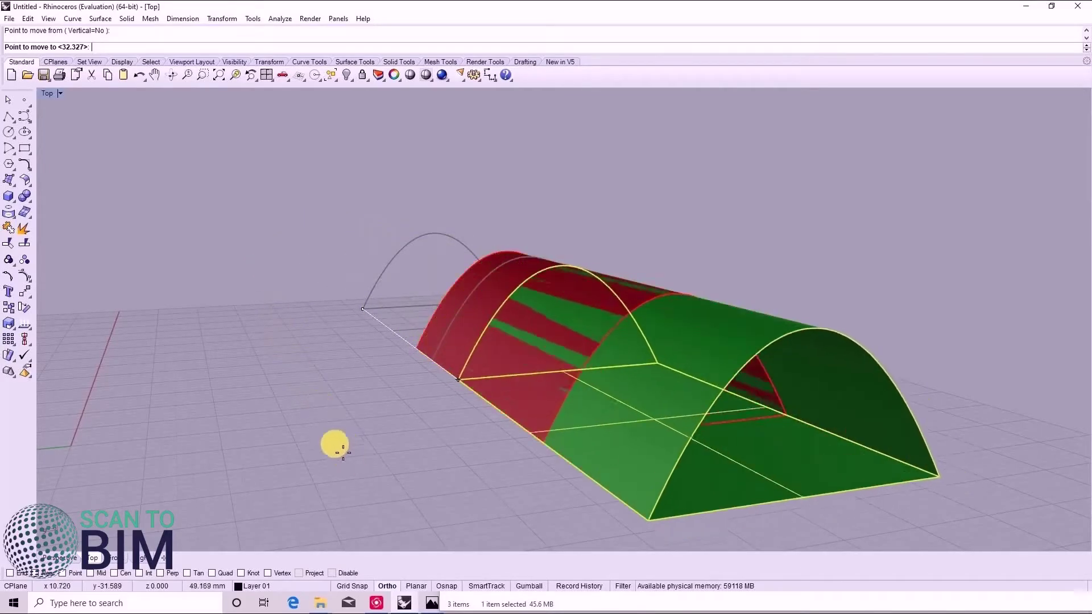
pyautogui.moveTo(258, 384); pyautogui.dragTo(553, 478, button='right')
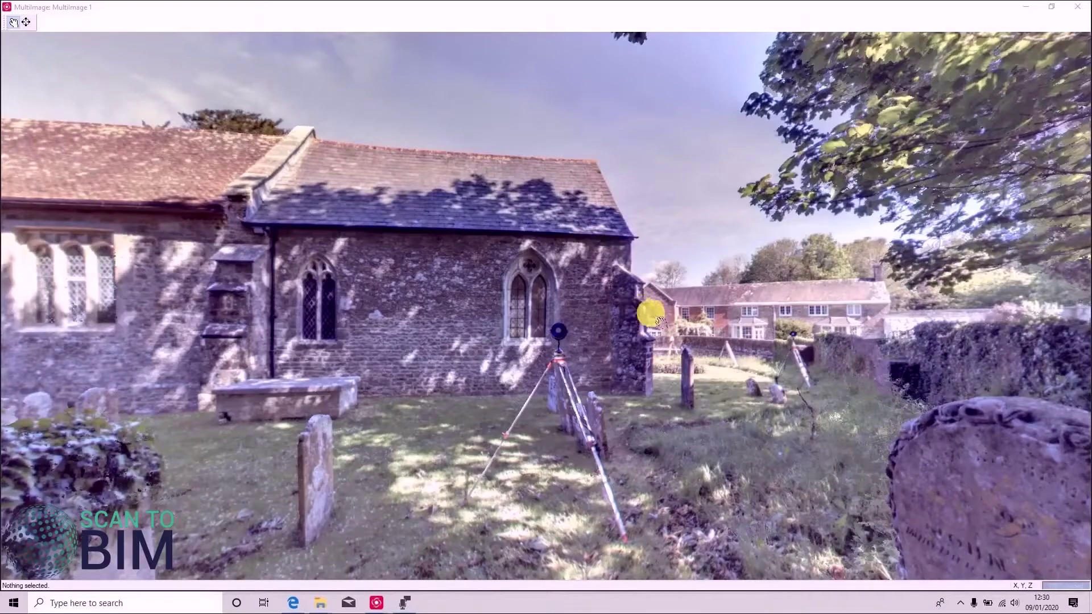
# - Look around the MultiImage 1 panorama of the church exterior, including the scanner targets on tripods in the churchyard
pyautogui.moveTo(753, 263); pyautogui.dragTo(396, 267)
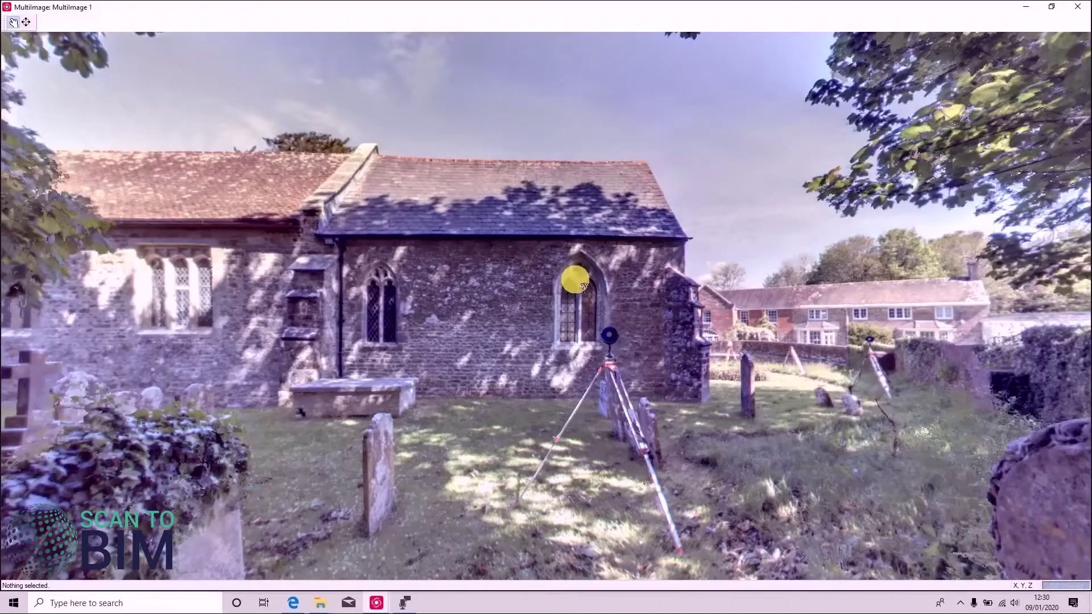
pyautogui.moveTo(604, 305); pyautogui.dragTo(568, 304)
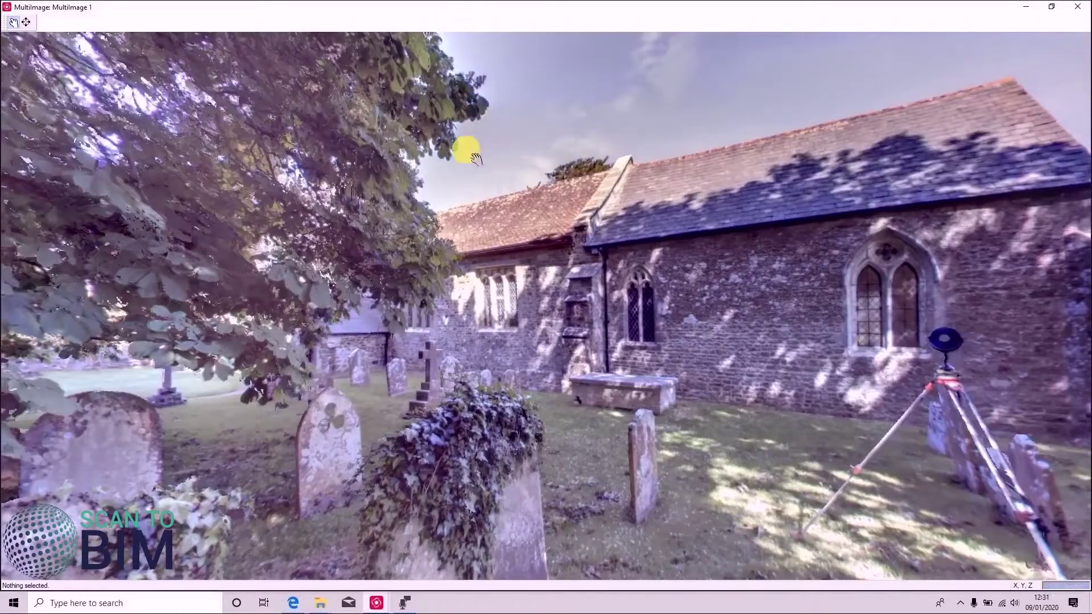
pyautogui.moveTo(585, 237); pyautogui.dragTo(419, 275)
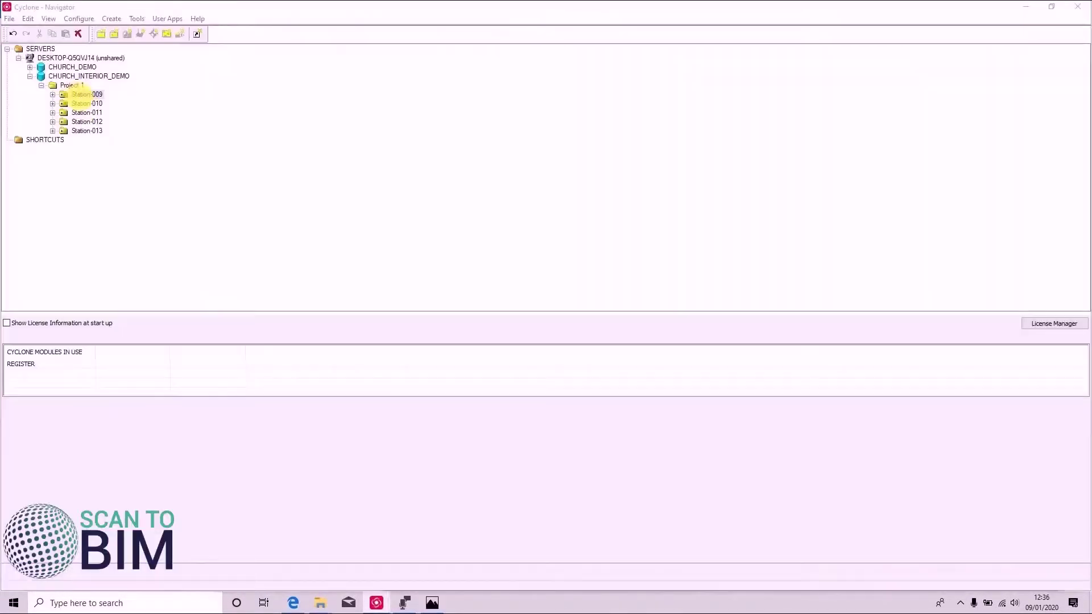
# - View the Station-009 scan in its Modelspace 1 View 1, looking towards the chancel arch, and close it
pyautogui.doubleClick(86, 94)
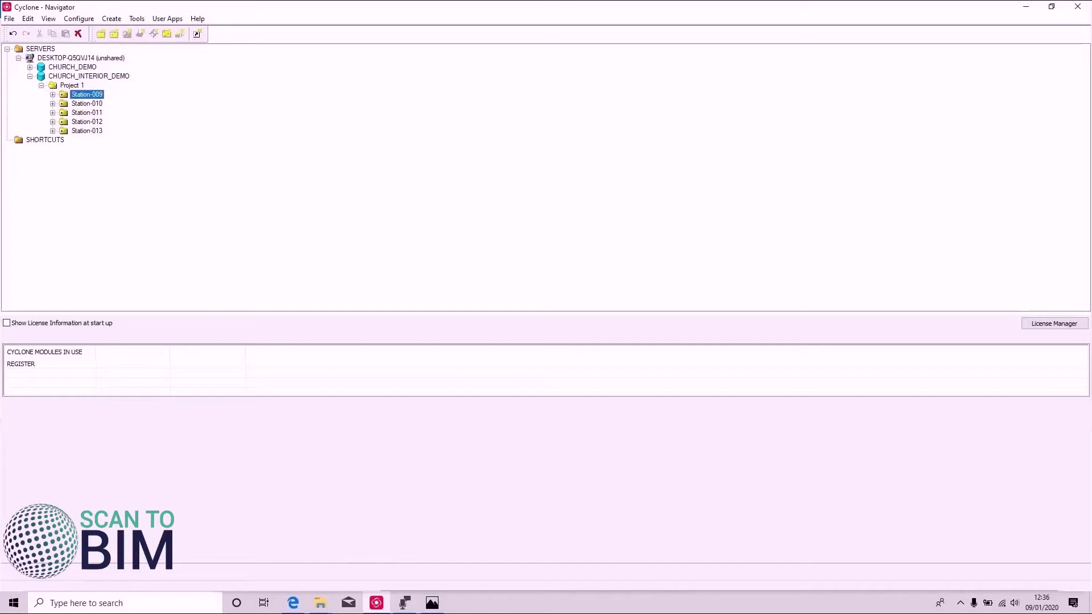
pyautogui.doubleClick(145, 140)
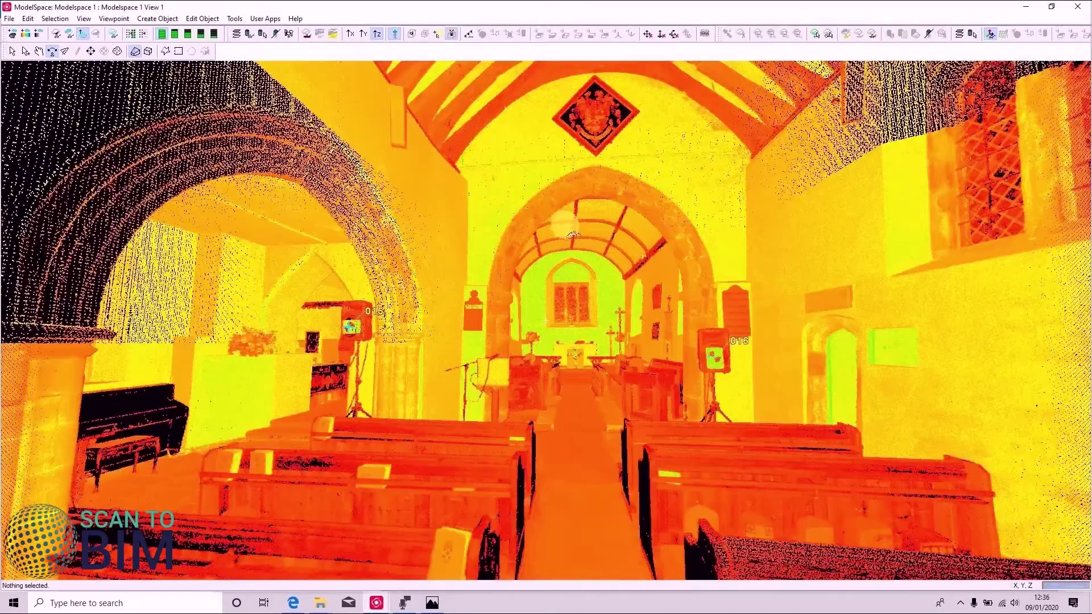
pyautogui.moveTo(558, 223); pyautogui.dragTo(559, 186)
pyautogui.moveTo(550, 151); pyautogui.dragTo(553, 317, button='right')
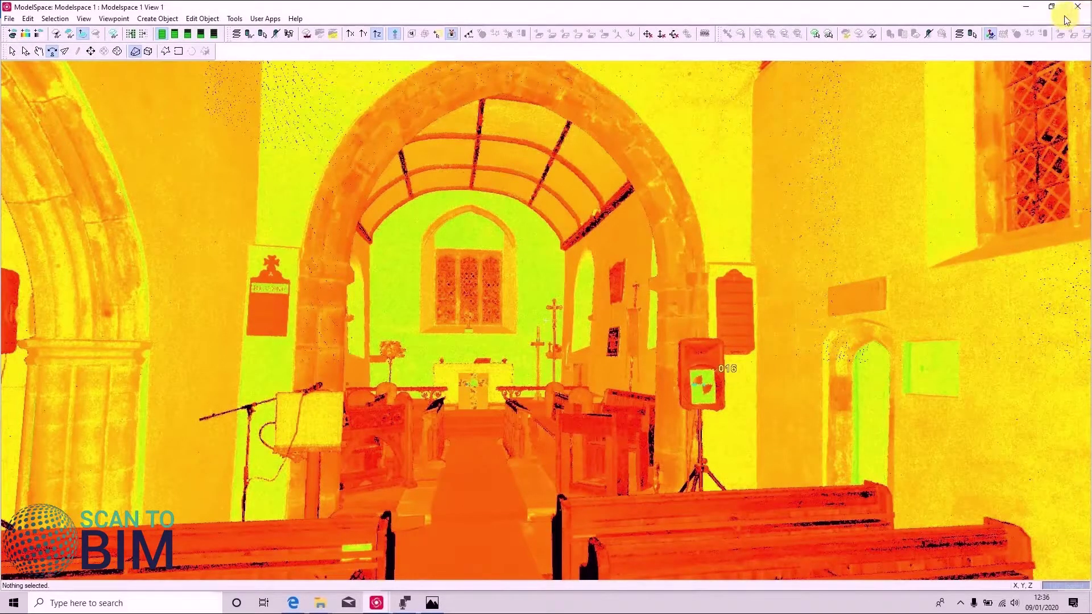
pyautogui.click(1078, 7)
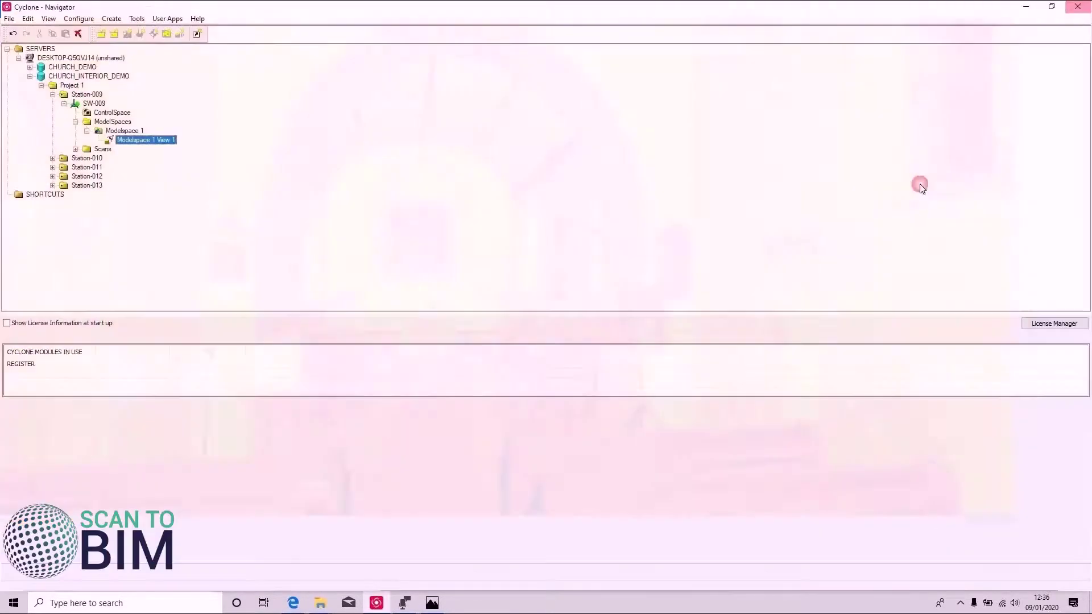
# - View the Station-010 scan in its Modelspace 1 View 1, looking around the church interior, and close it
pyautogui.doubleClick(86, 158)
pyautogui.doubleClick(131, 203)
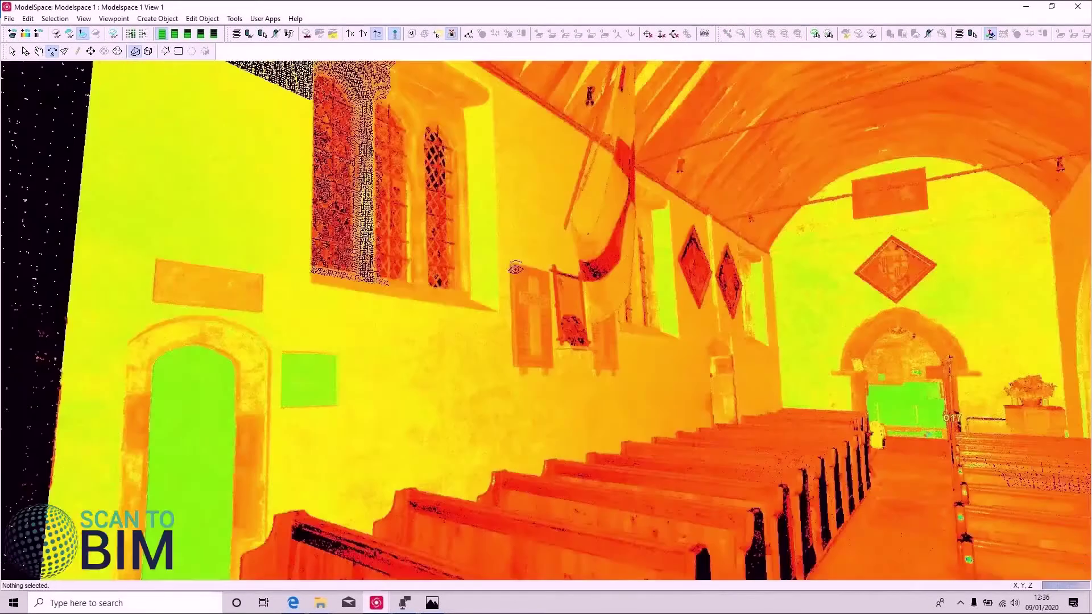
pyautogui.moveTo(515, 268); pyautogui.dragTo(466, 278)
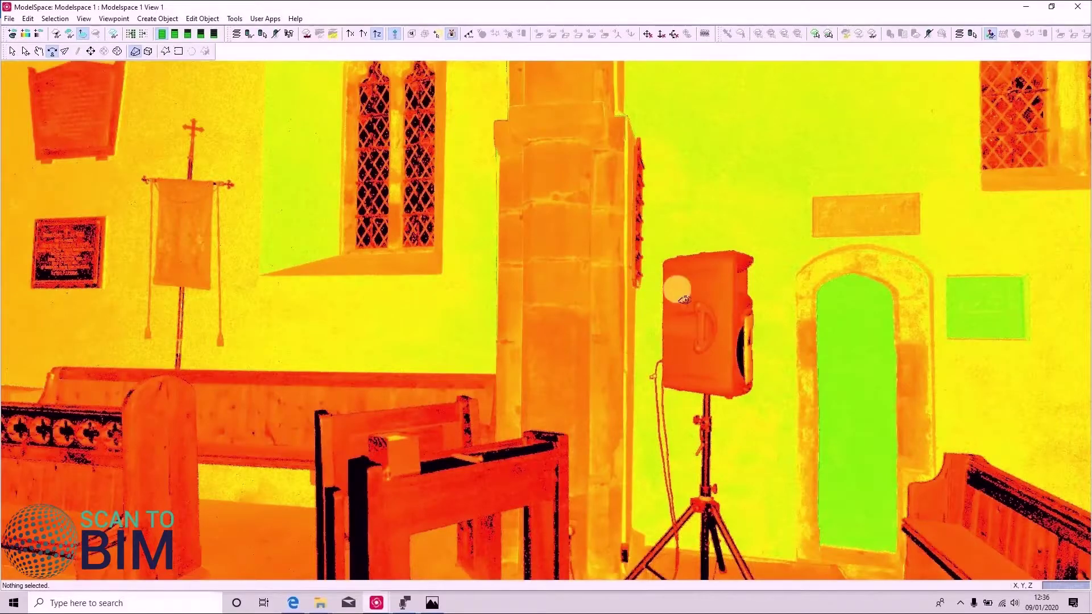
pyautogui.moveTo(721, 324); pyautogui.dragTo(915, 175)
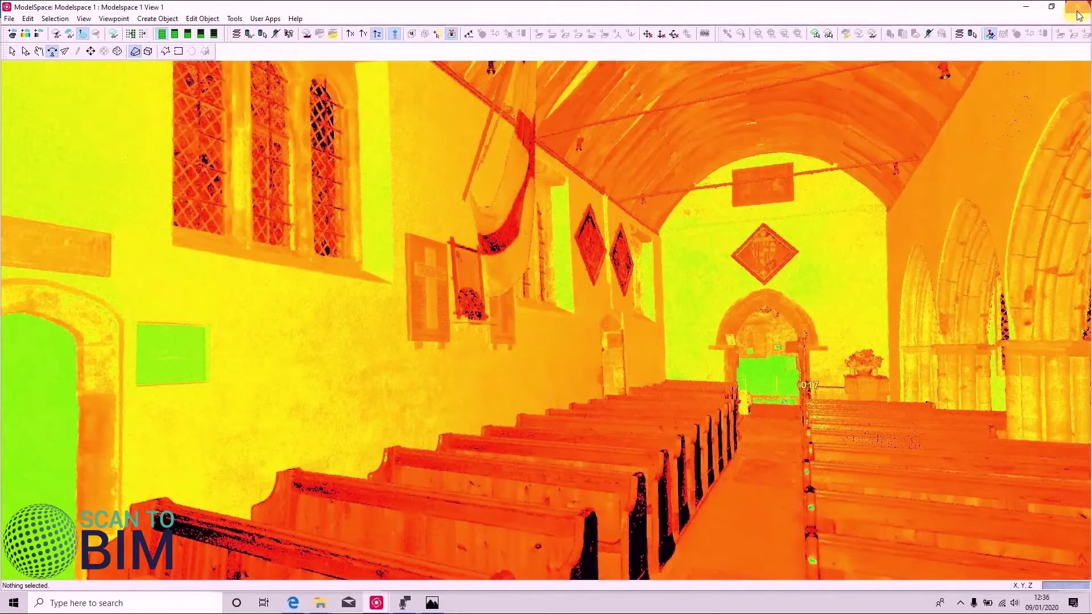
pyautogui.click(1078, 6)
# - Collapse the Station-009 and Station-010 entries, create a new registration under Project 1 and open it
pyautogui.click(53, 95)
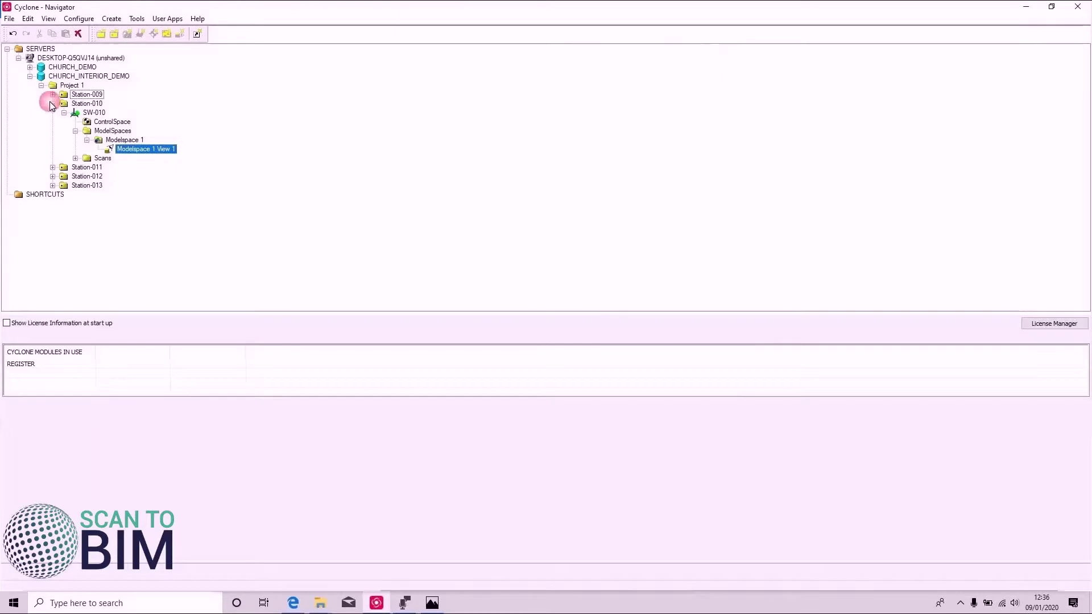
pyautogui.click(52, 103)
pyautogui.rightClick(71, 89)
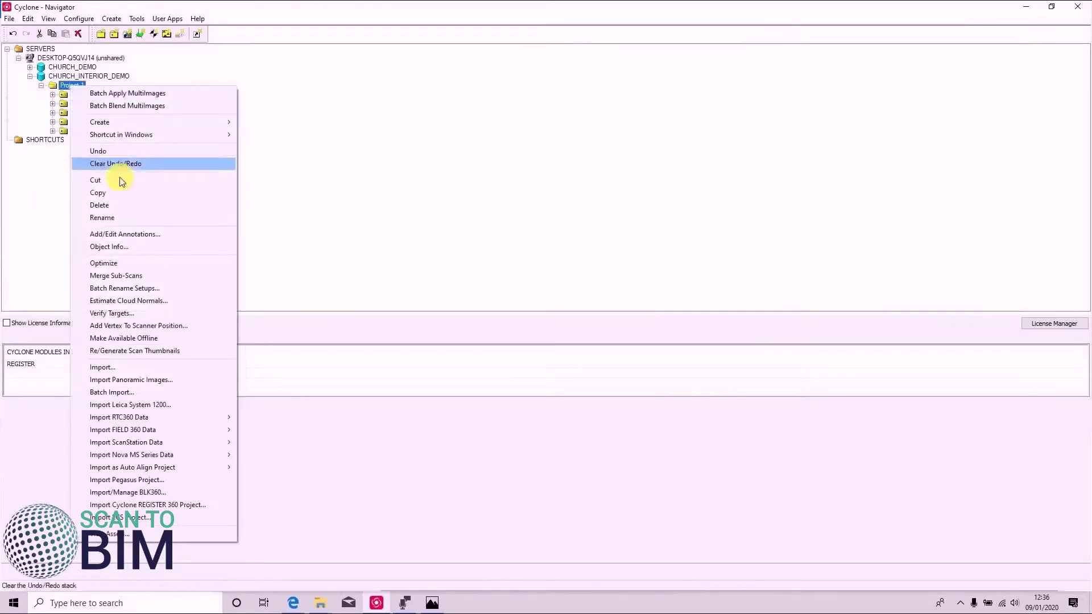
pyautogui.moveTo(125, 124)
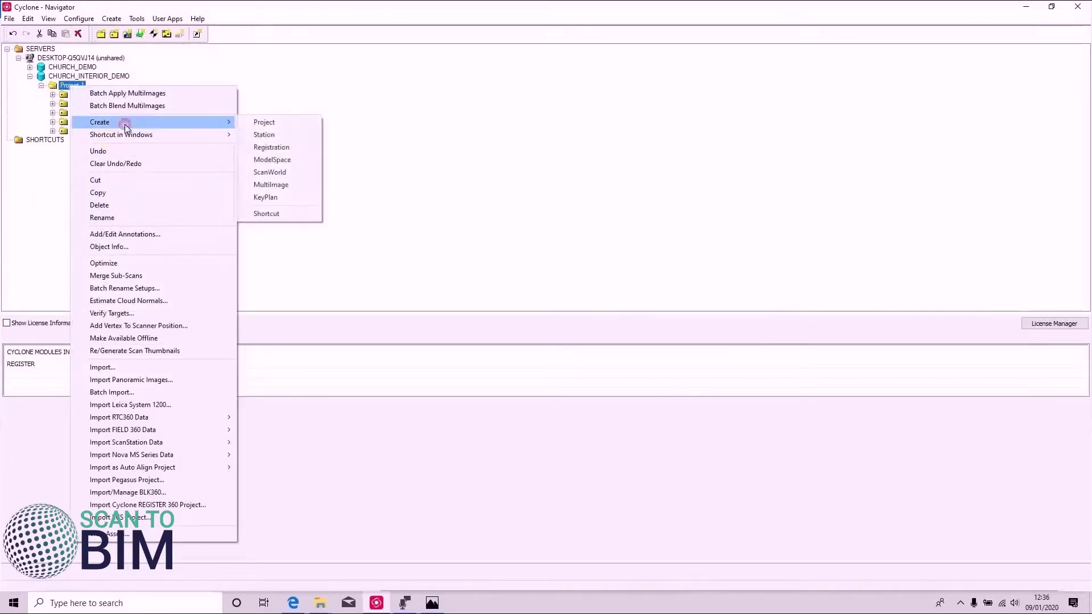
pyautogui.click(274, 147)
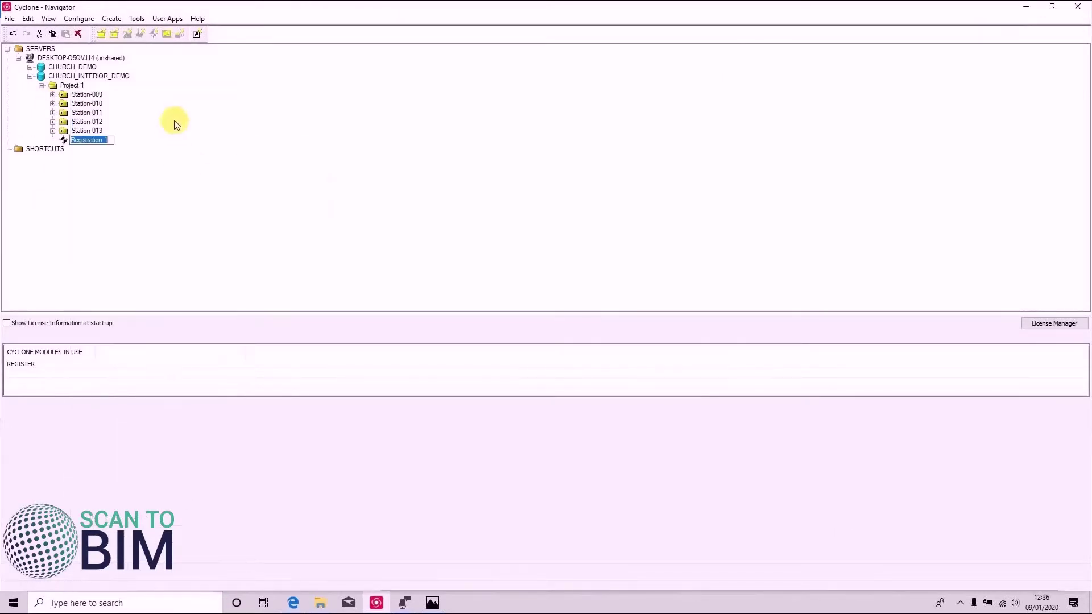
pyautogui.doubleClick(90, 138)
# - Add the ScanWorlds of Station-009 and Station-010 to the registration
pyautogui.click(83, 18)
pyautogui.click(108, 30)
pyautogui.doubleClick(307, 173)
pyautogui.click(324, 182)
pyautogui.keyDown('shift'); pyautogui.click(326, 200); pyautogui.keyUp('shift')
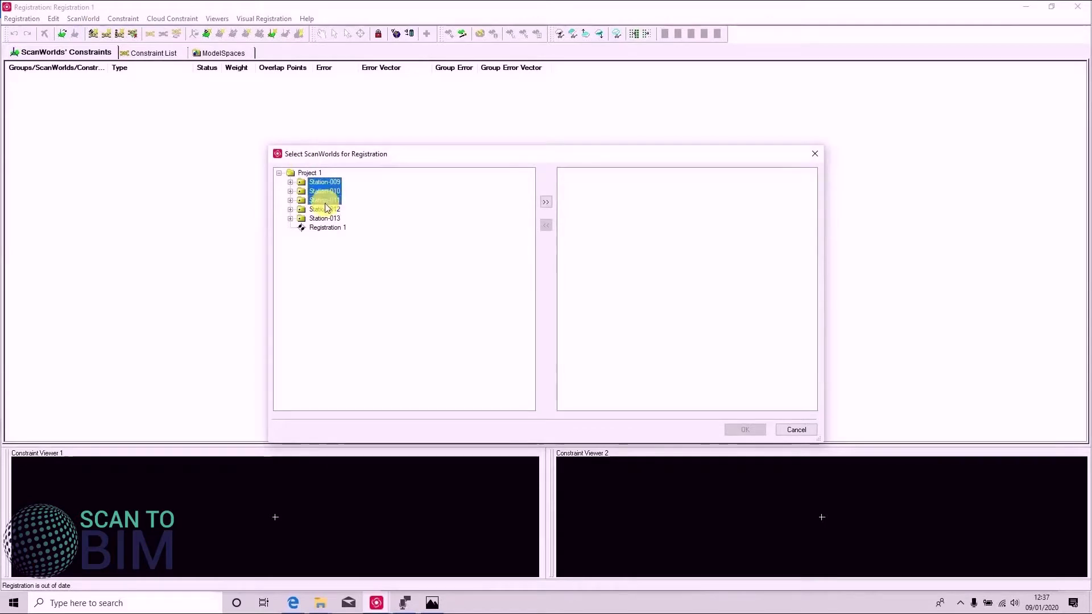
pyautogui.click(546, 203)
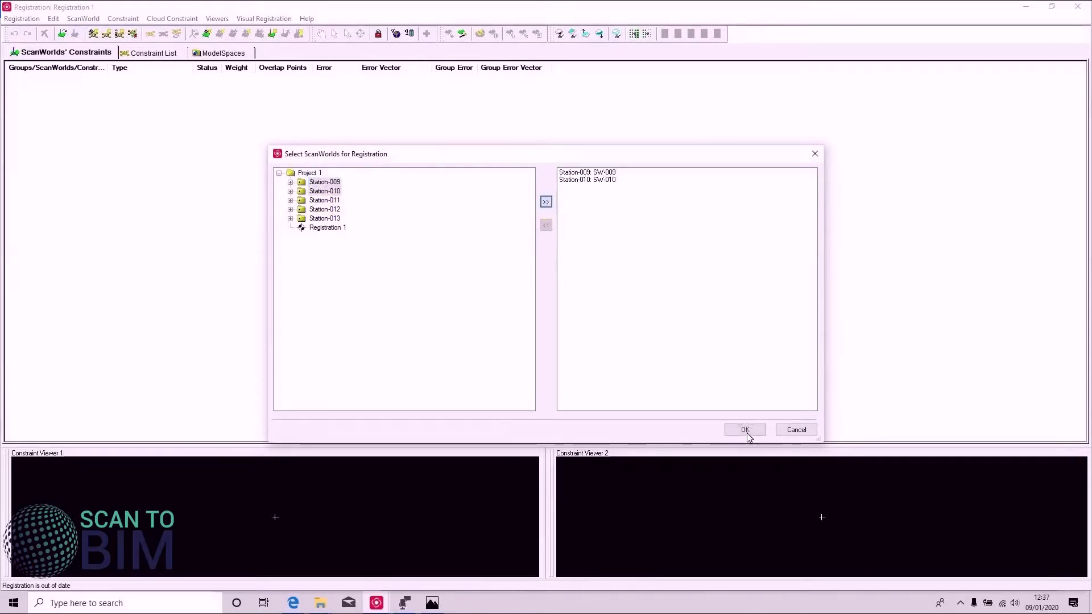
pyautogui.click(746, 430)
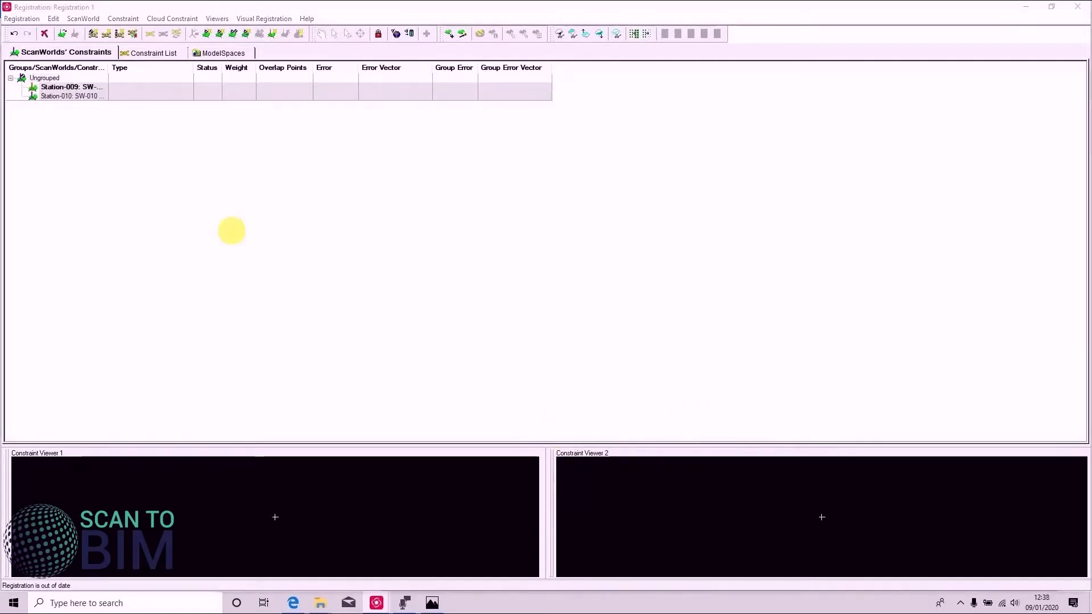
# - Open the Station-009 and Station-010 ScanWorlds together for visual alignment
pyautogui.click(263, 19)
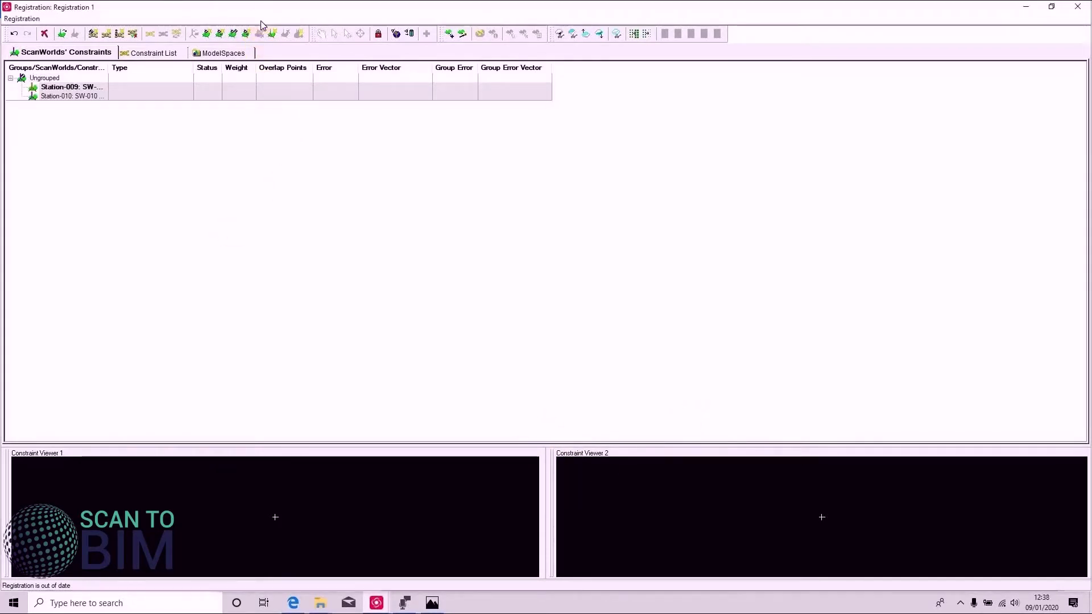
pyautogui.click(261, 32)
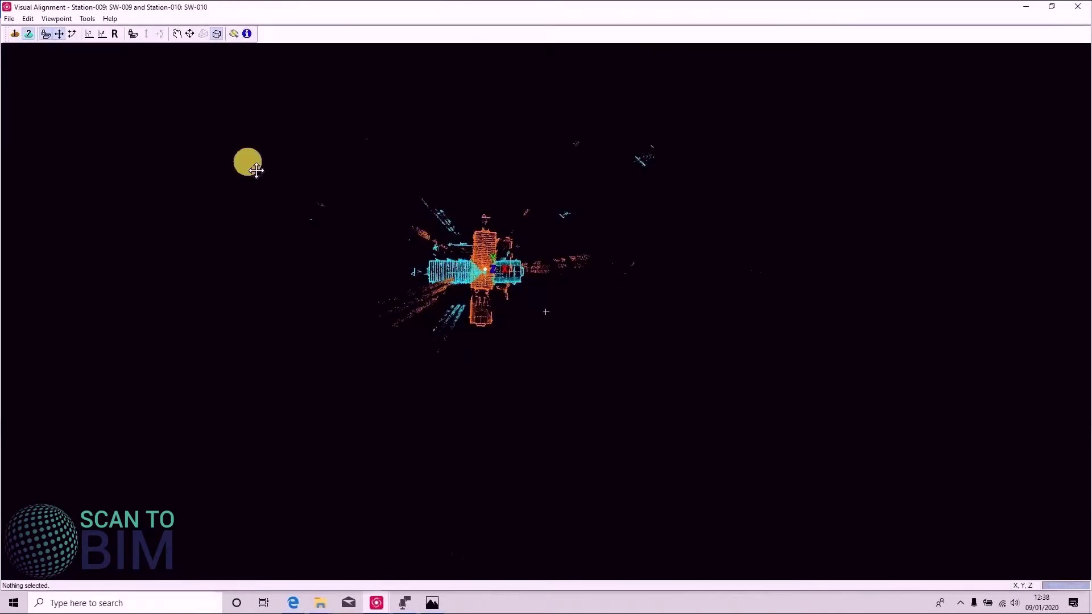
pyautogui.click(177, 34)
pyautogui.scroll(6, 487, 224)
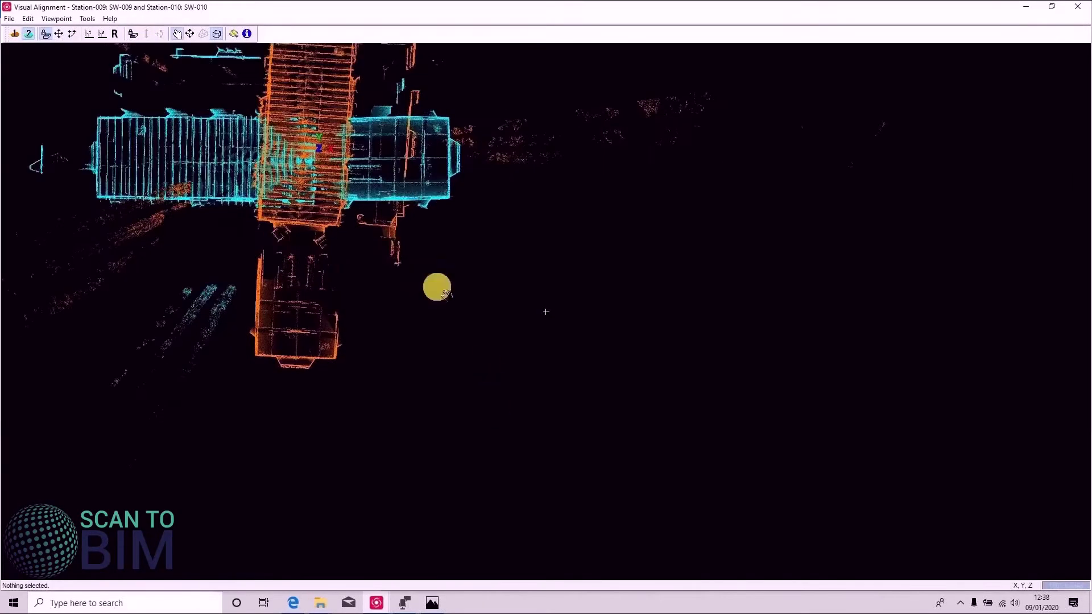
pyautogui.moveTo(436, 287); pyautogui.dragTo(578, 412)
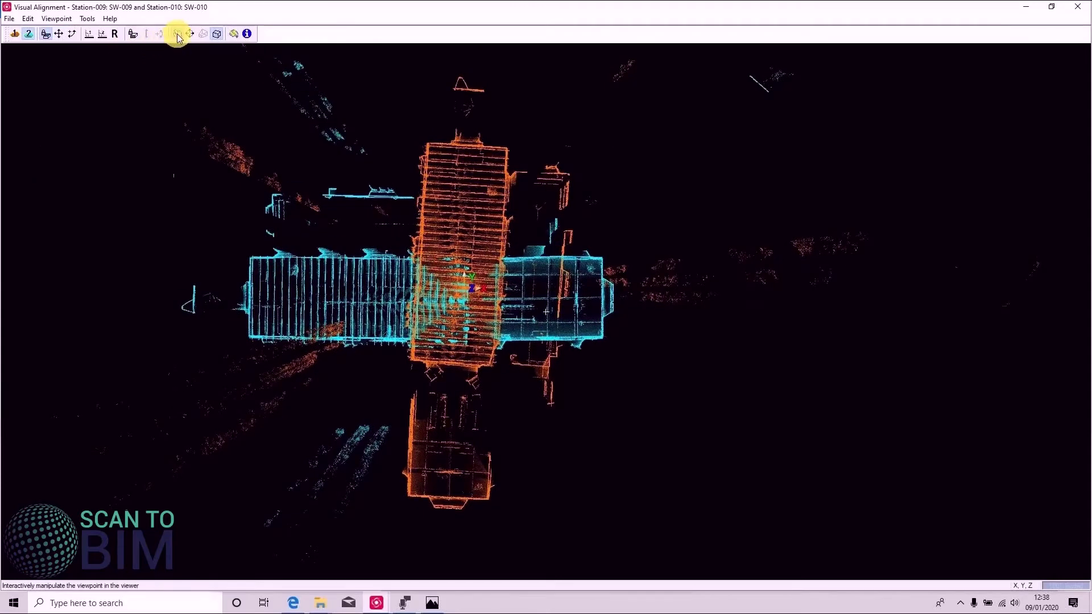
pyautogui.scroll(2, 463, 151)
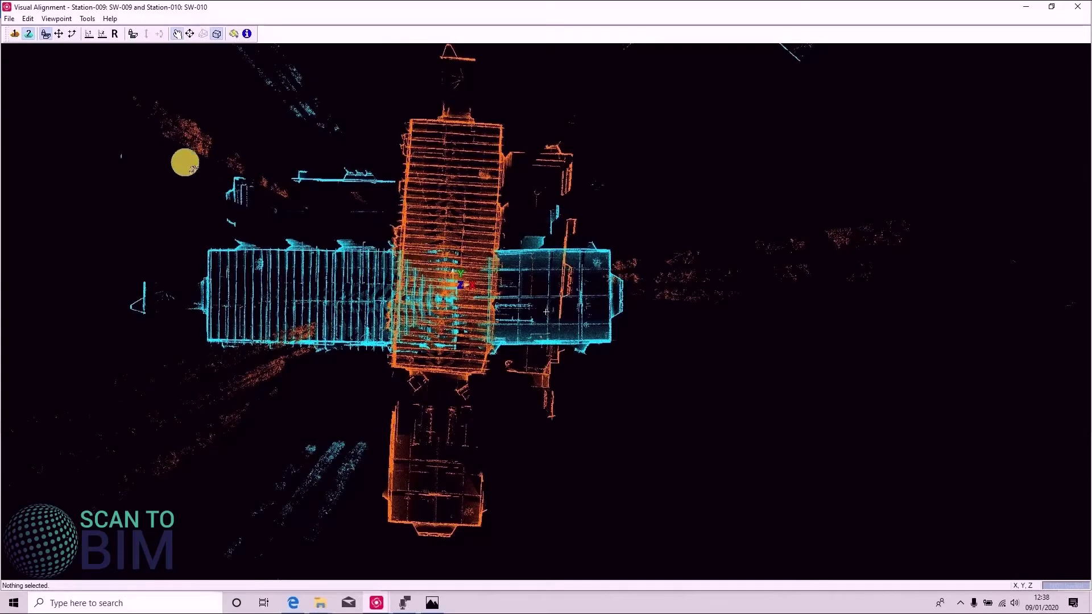
# - Examine the two overlapping point clouds in 3D outside Top View, and restore Top View
pyautogui.click(50, 38)
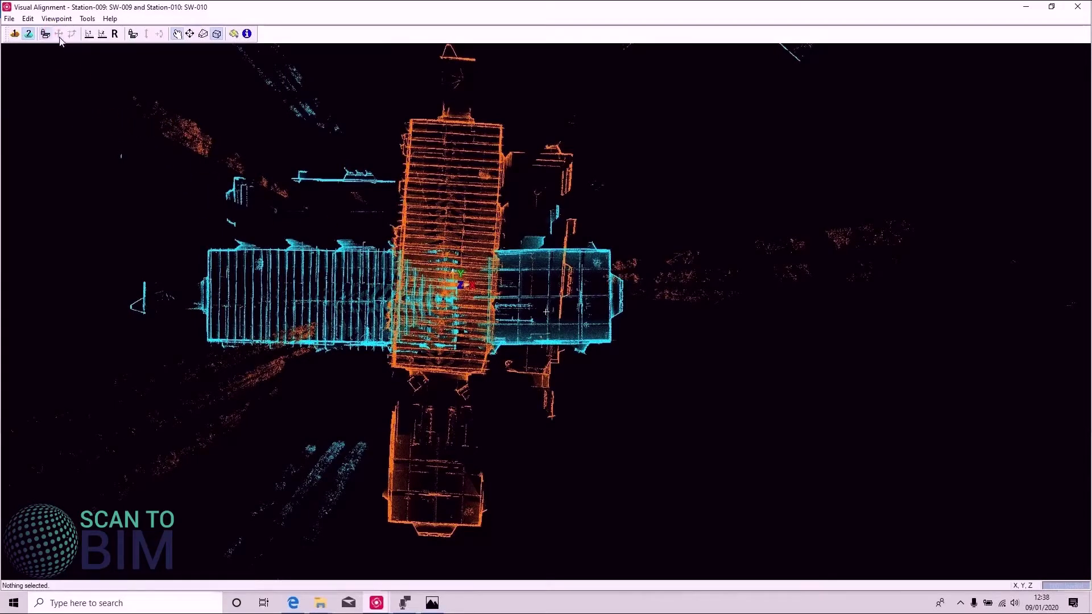
pyautogui.moveTo(631, 373); pyautogui.dragTo(335, 307)
pyautogui.moveTo(392, 318); pyautogui.dragTo(544, 330)
pyautogui.moveTo(397, 283)
pyautogui.mouseDown()
pyautogui.moveTo(400, 329)
pyautogui.moveTo(411, 289)
pyautogui.mouseUp()
pyautogui.moveTo(307, 162); pyautogui.dragTo(369, 179)
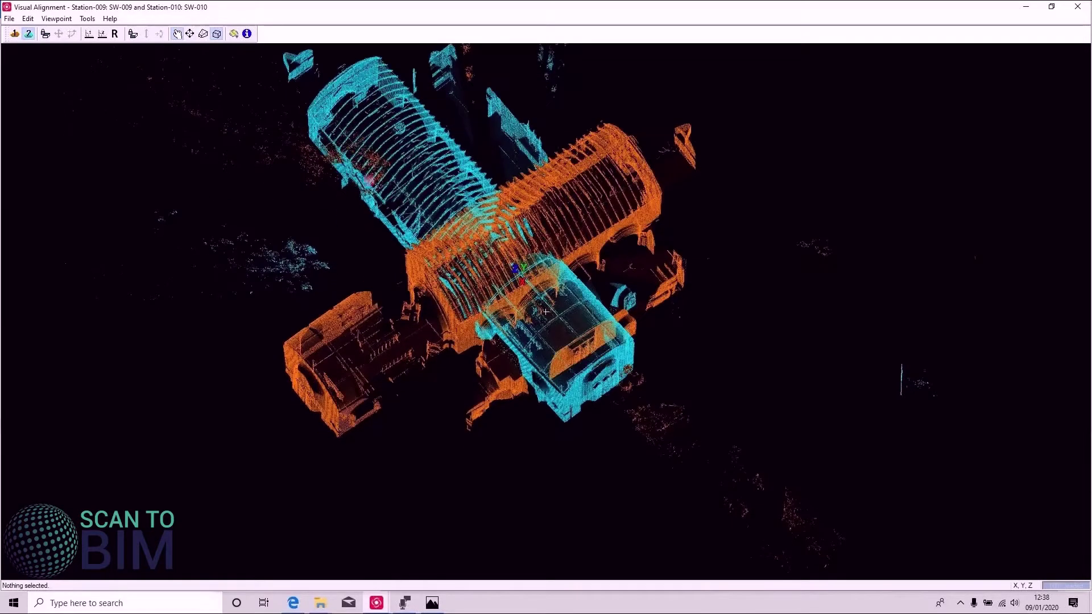
pyautogui.click(45, 35)
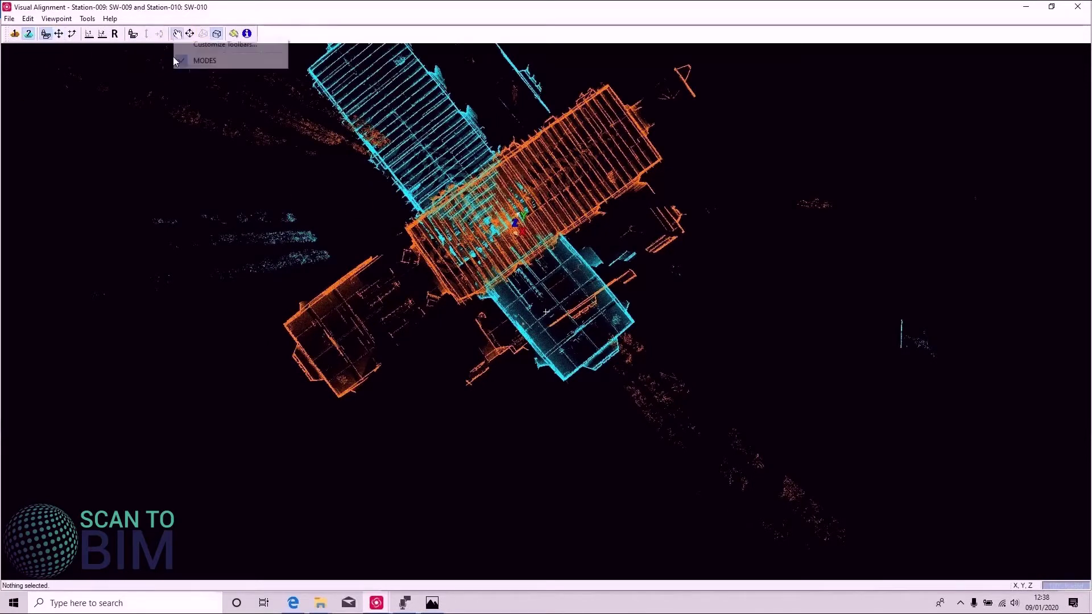
# - Rotate the blue point cloud in plan until its building outline is parallel to the orange one
pyautogui.click(178, 34)
pyautogui.moveTo(326, 109); pyautogui.dragTo(288, 242)
pyautogui.click(71, 34)
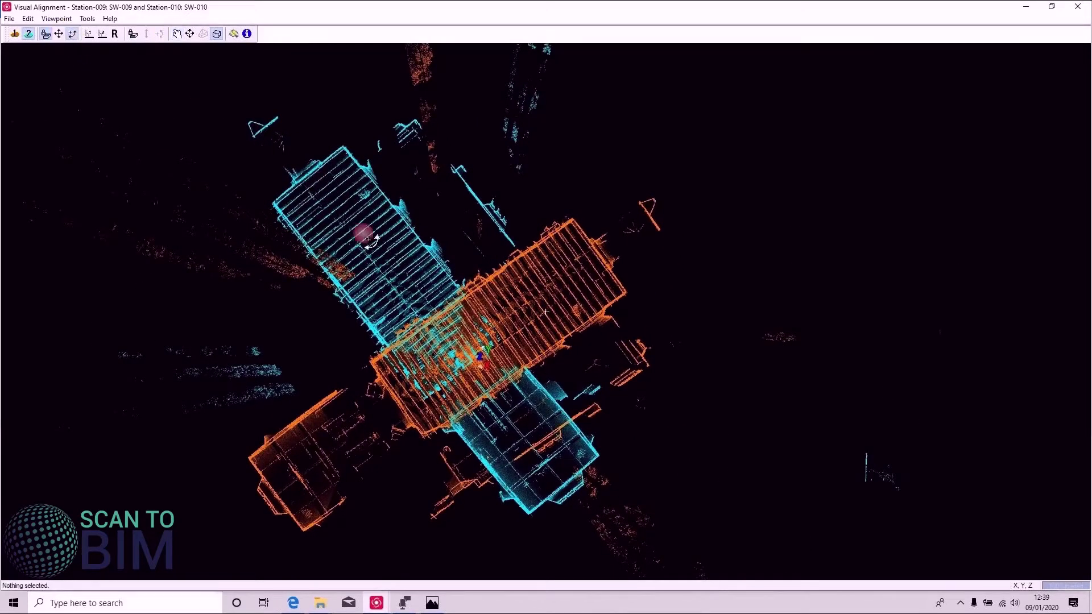
pyautogui.moveTo(526, 500); pyautogui.dragTo(675, 333)
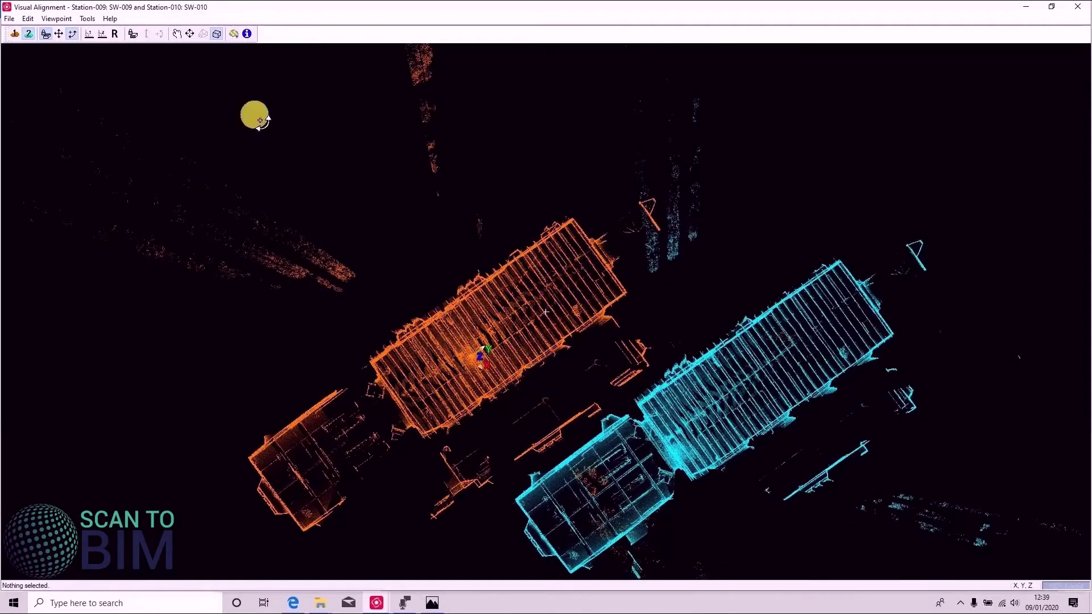
# - Move the blue point cloud onto the orange one so the roof and wall outlines coincide in plan
pyautogui.click(55, 38)
pyautogui.moveTo(609, 316); pyautogui.dragTo(389, 300)
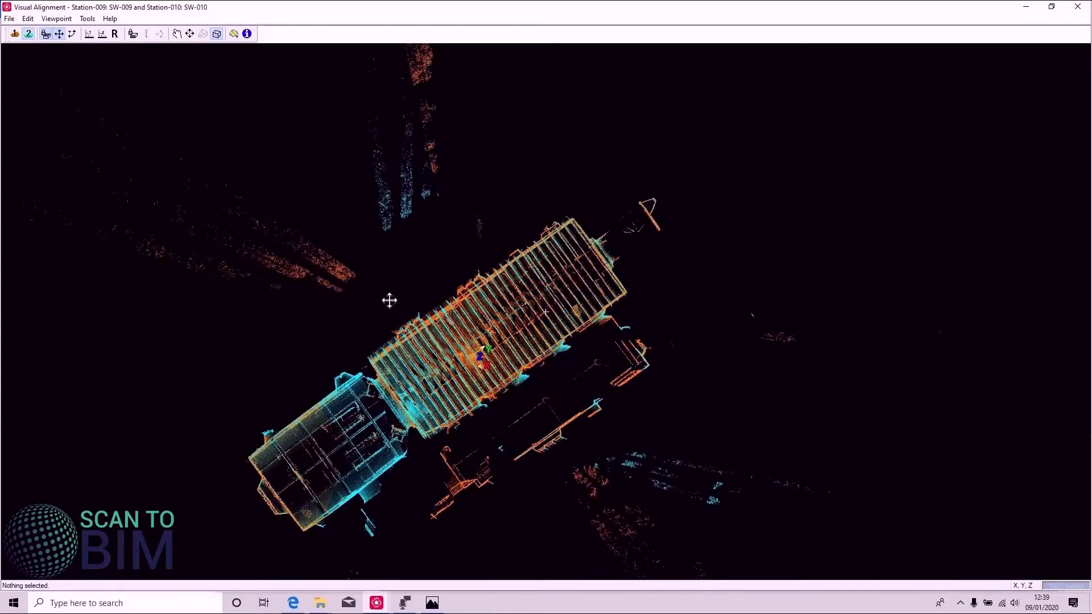
pyautogui.click(60, 34)
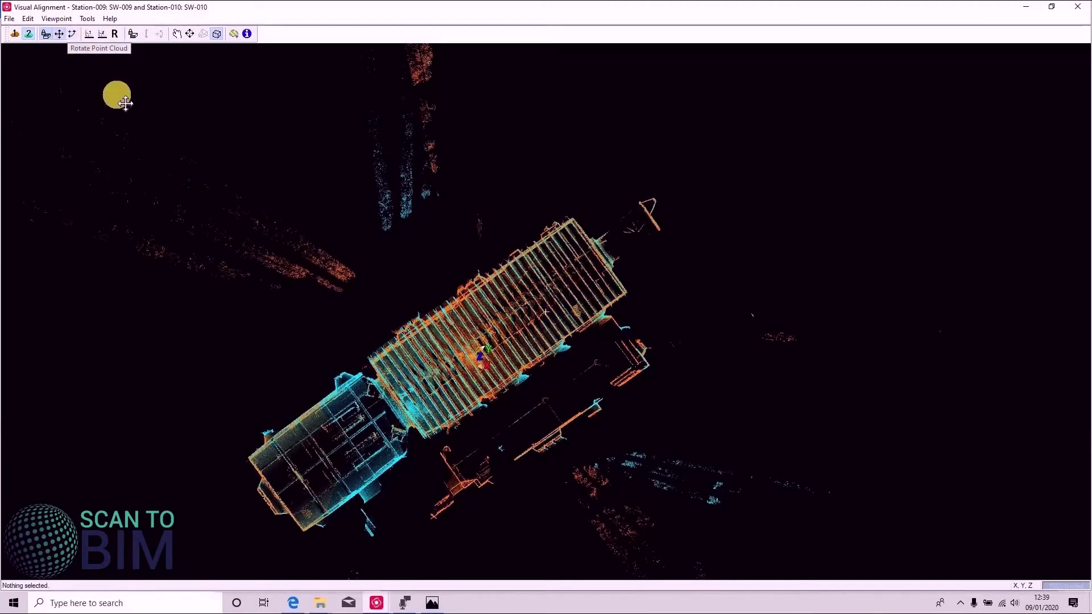
# - Align the blue point cloud's height with the orange one in Elevation View, matching the floor and wall lines
pyautogui.click(56, 18)
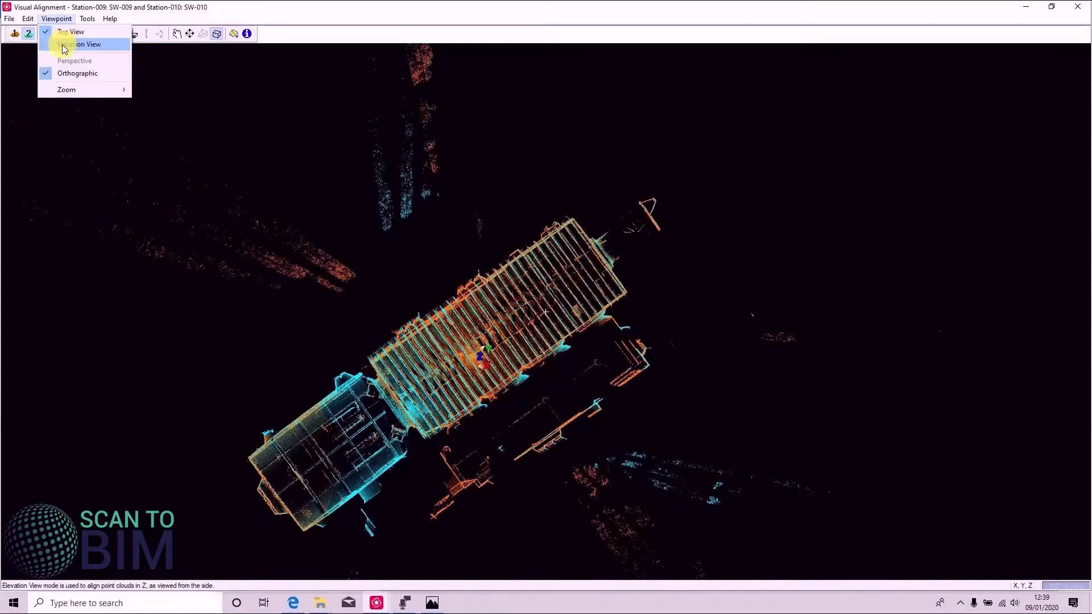
pyautogui.click(65, 46)
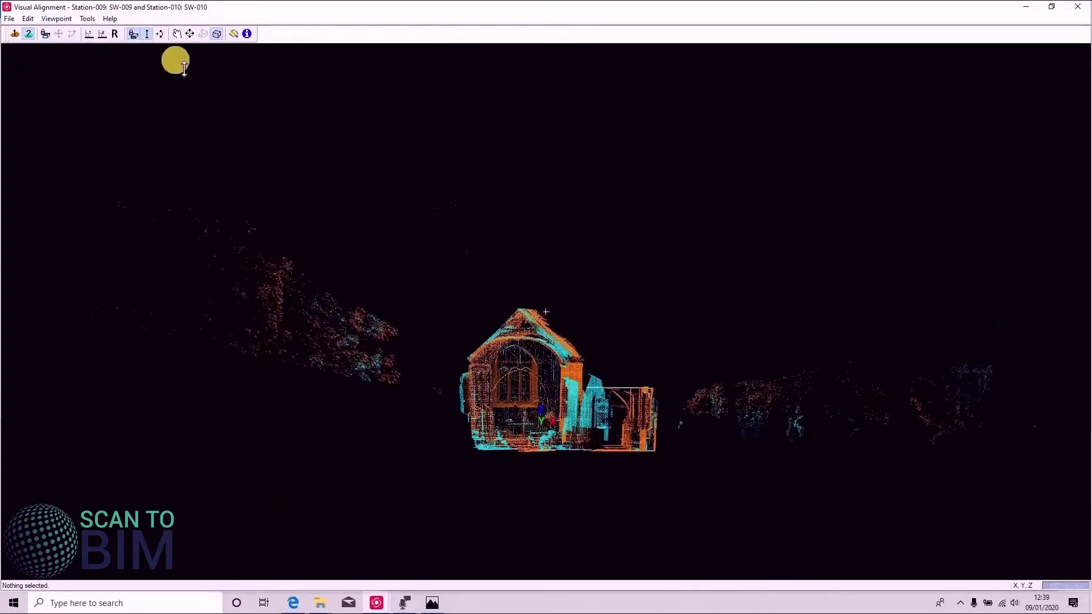
pyautogui.click(177, 34)
pyautogui.moveTo(631, 345); pyautogui.dragTo(528, 351)
pyautogui.scroll(8, 505, 378)
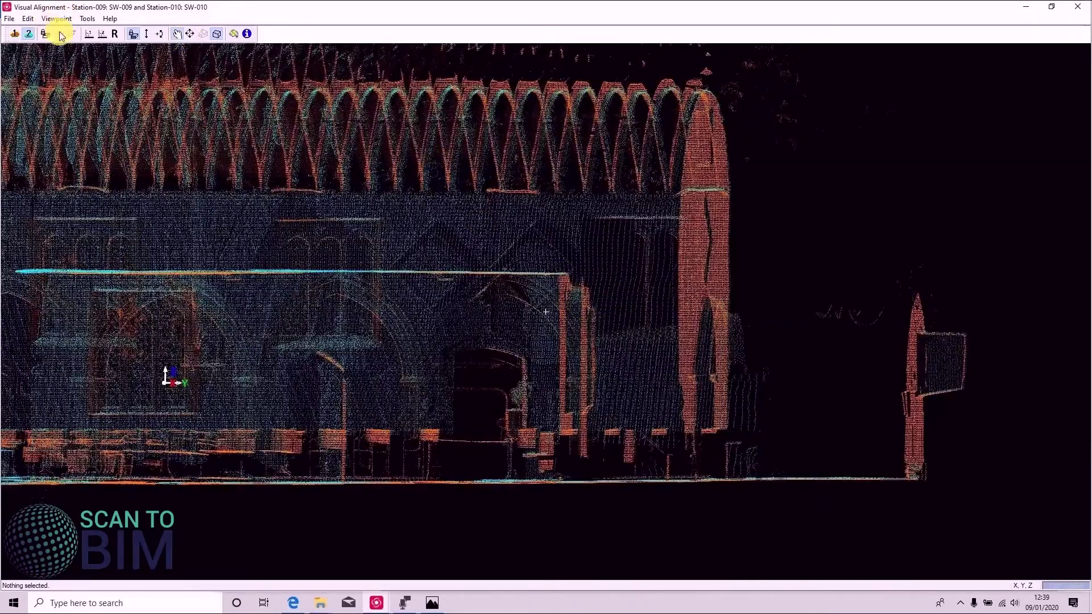
pyautogui.click(132, 34)
pyautogui.click(147, 34)
pyautogui.moveTo(673, 394); pyautogui.dragTo(737, 363)
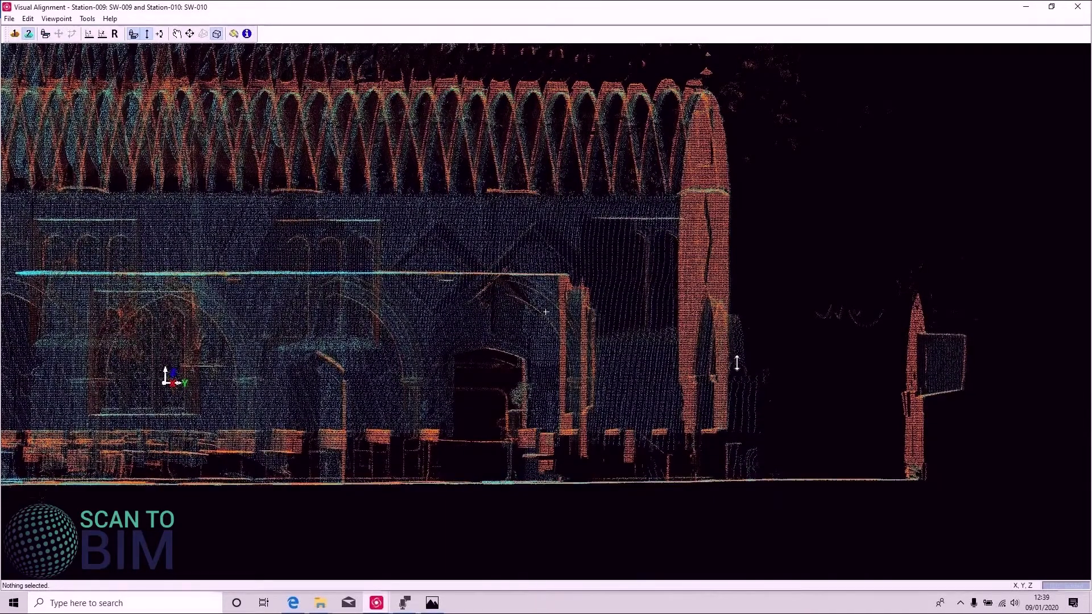
# - Restore Top View and optimize the cloud constraint between Station-009 and Station-010, dismissing the alignment warning
pyautogui.click(56, 19)
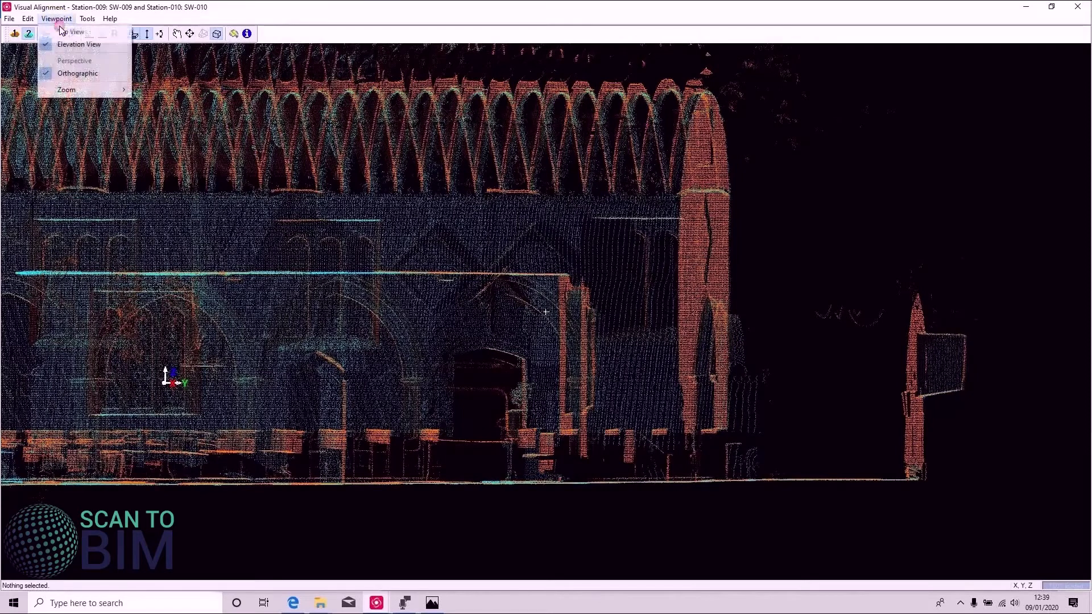
pyautogui.click(68, 31)
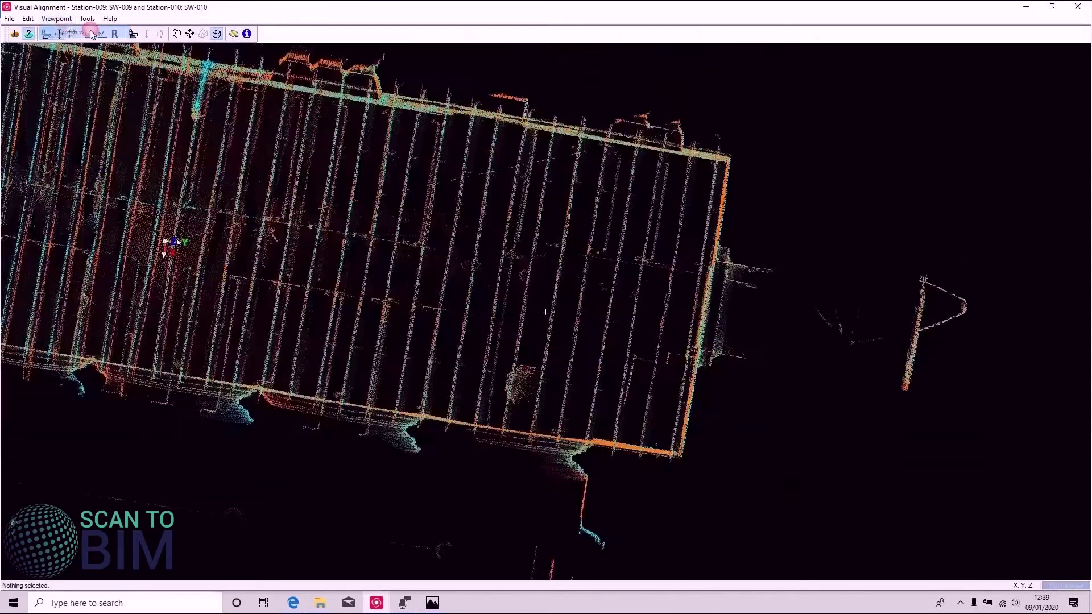
pyautogui.click(233, 35)
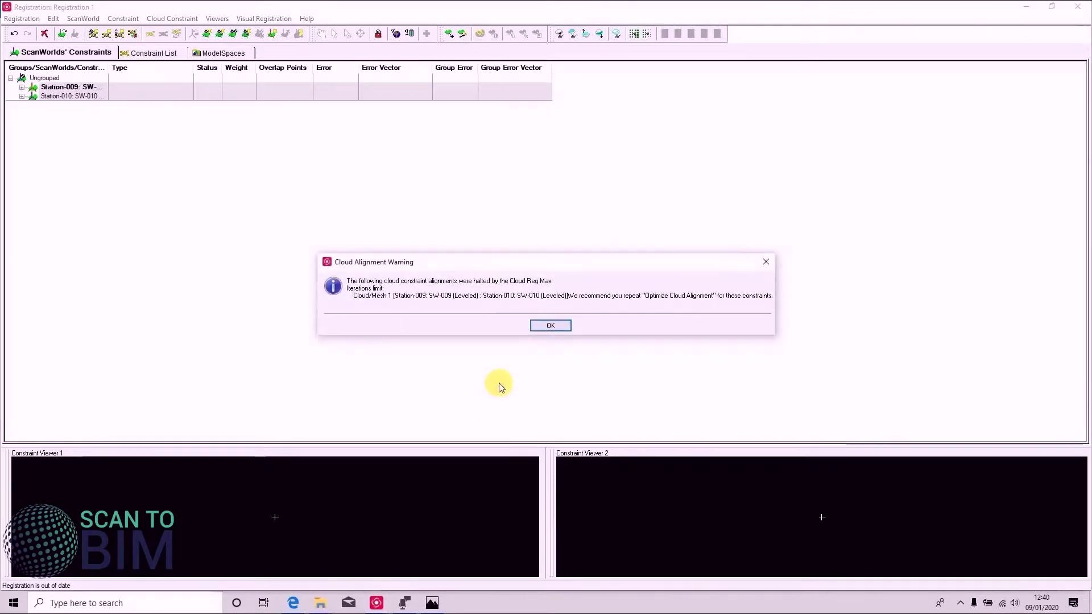
pyautogui.click(549, 330)
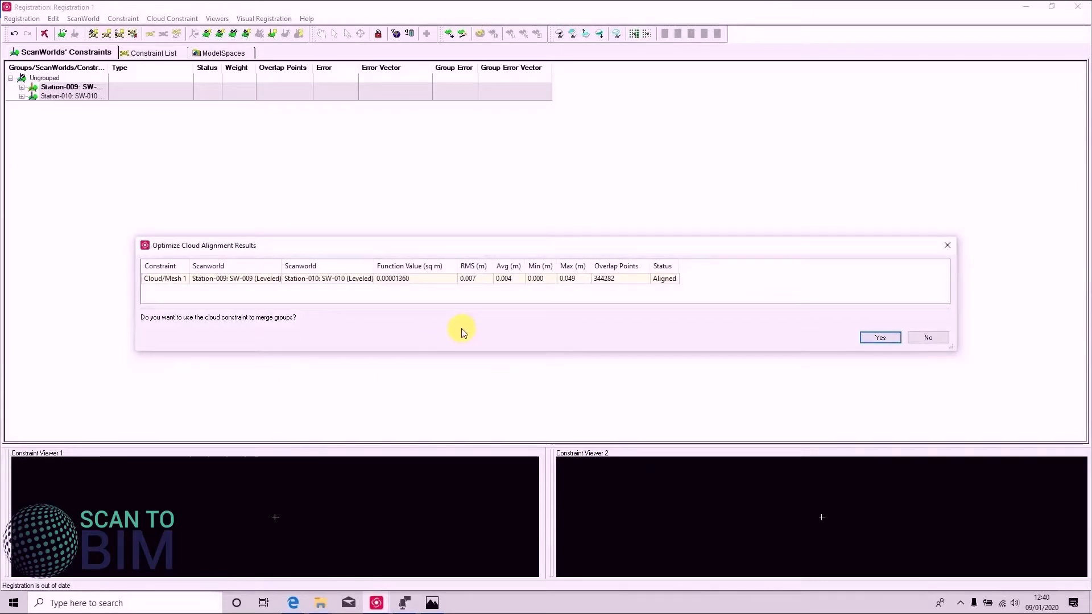
# - Review the cloud alignment results, decline merging the groups, and close the Station-009 and Station-010 visual alignment
pyautogui.click(477, 283)
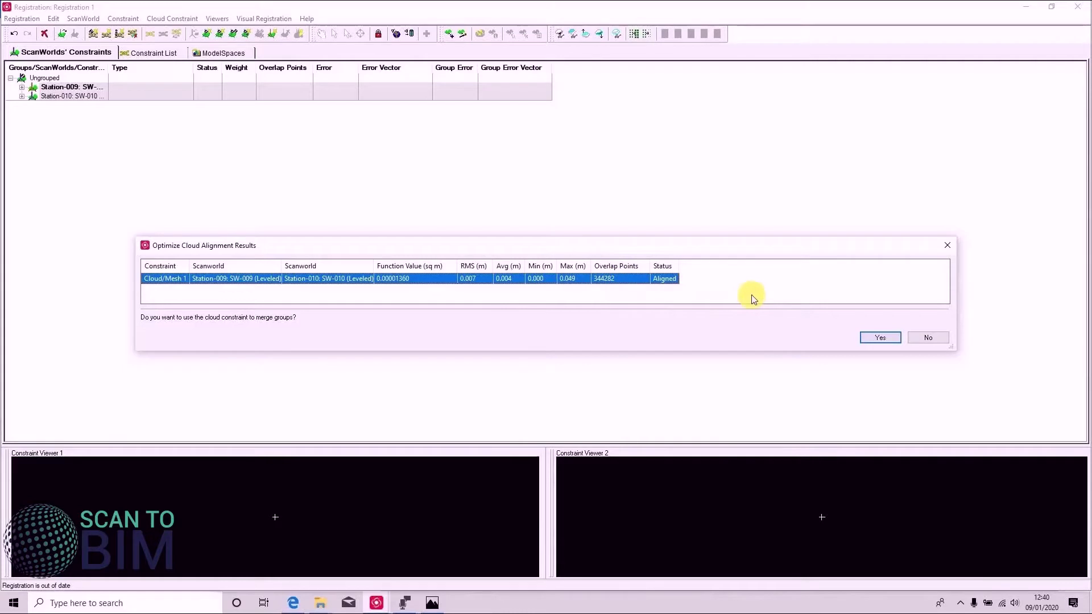
pyautogui.click(883, 338)
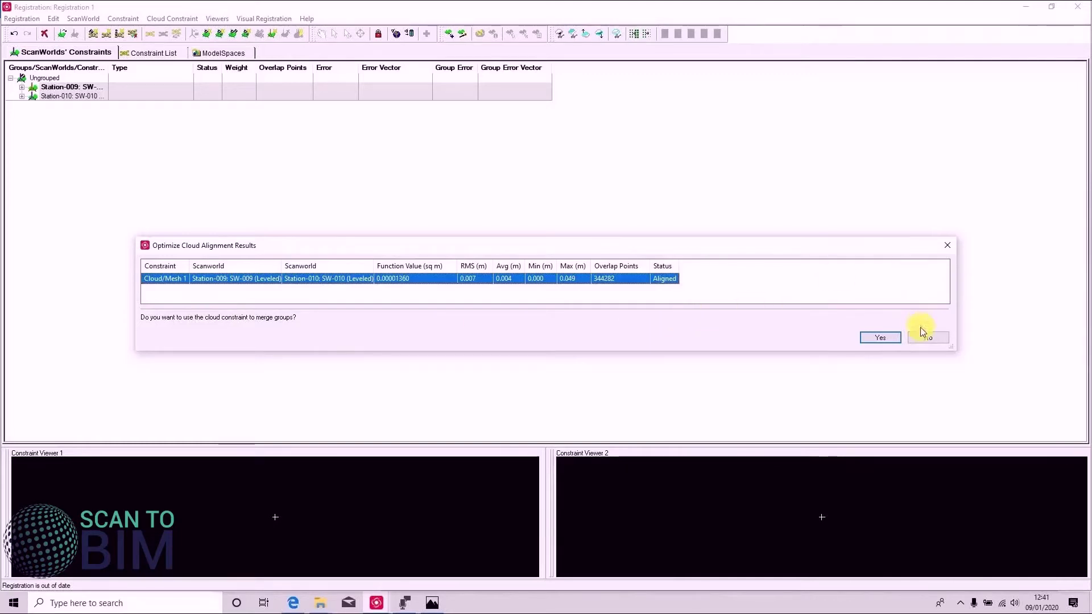
pyautogui.click(935, 340)
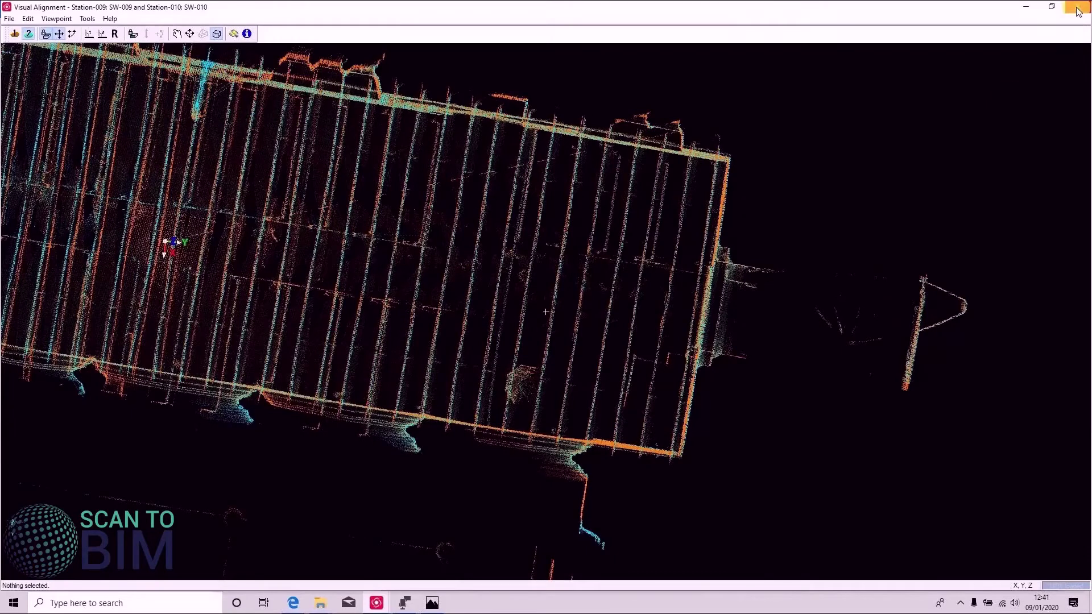
pyautogui.click(1077, 9)
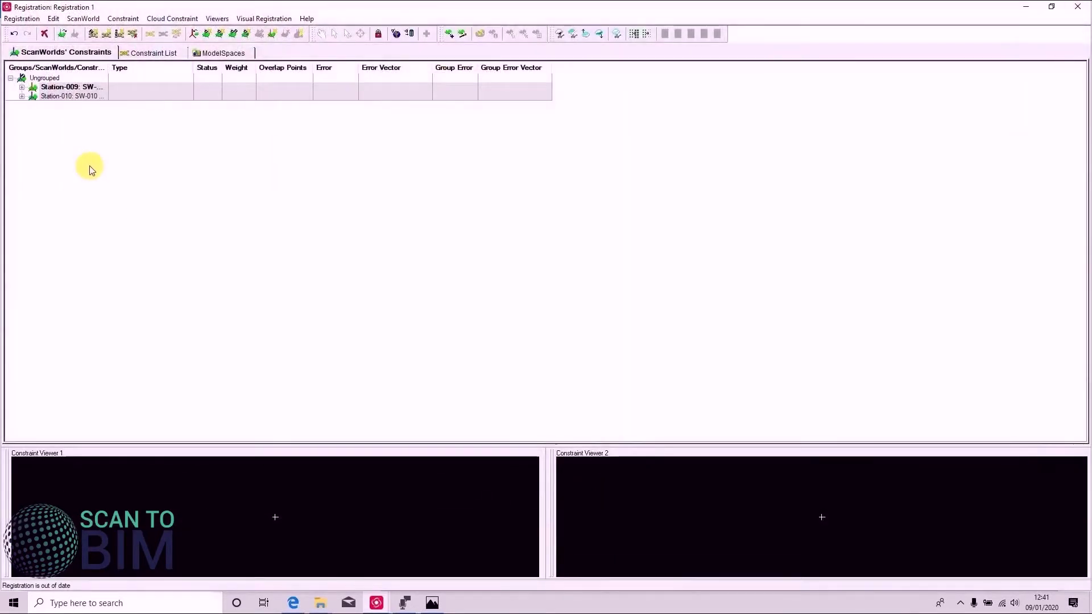
# - Add Station-011 from Project 1 to the registration
pyautogui.click(84, 19)
pyautogui.click(86, 30)
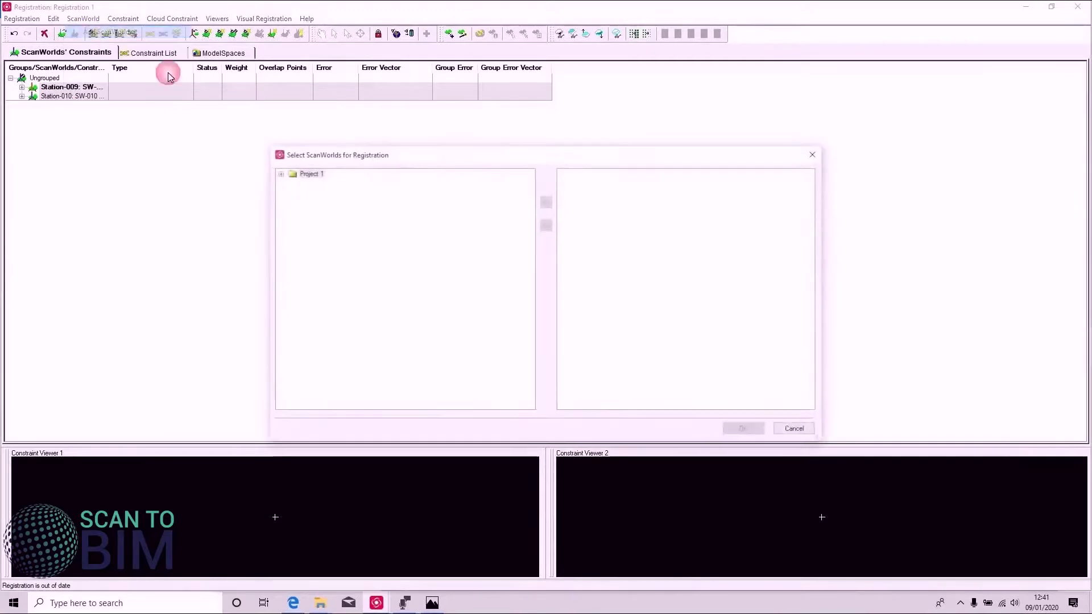
pyautogui.doubleClick(312, 174)
pyautogui.click(325, 201)
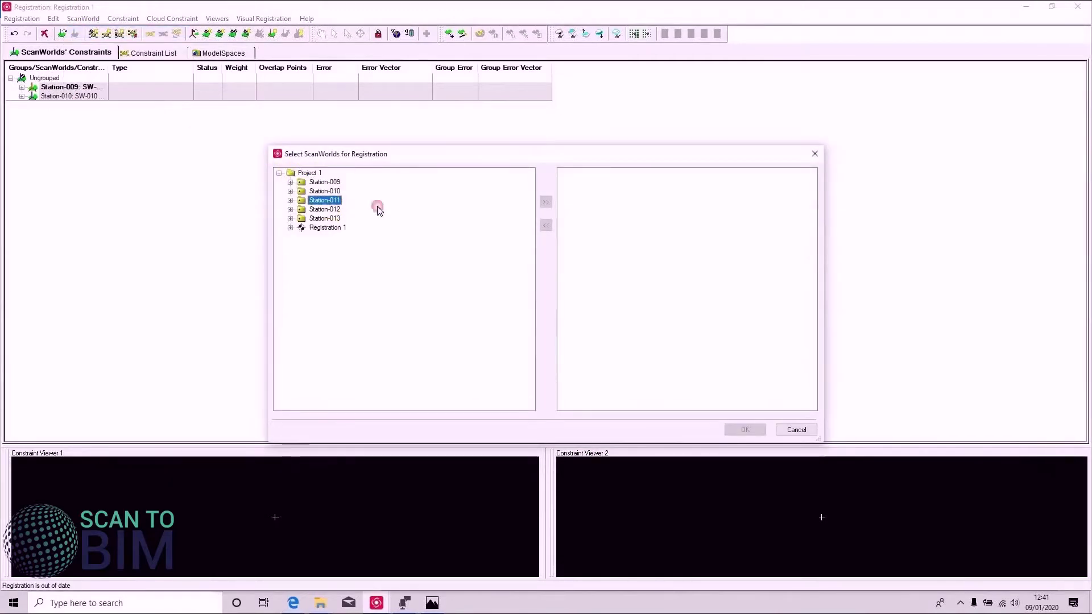
pyautogui.click(546, 202)
pyautogui.click(750, 430)
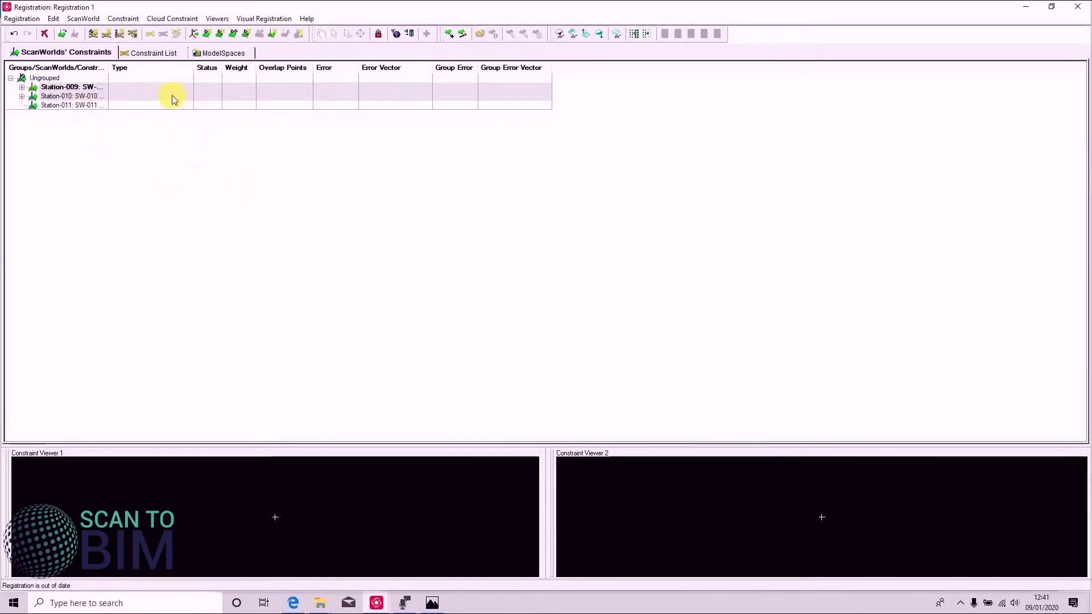
# - Show Modelspace 1 of Station-010 and of Station-011 side by side in the constraint viewers, and enlarge the viewers
pyautogui.click(224, 53)
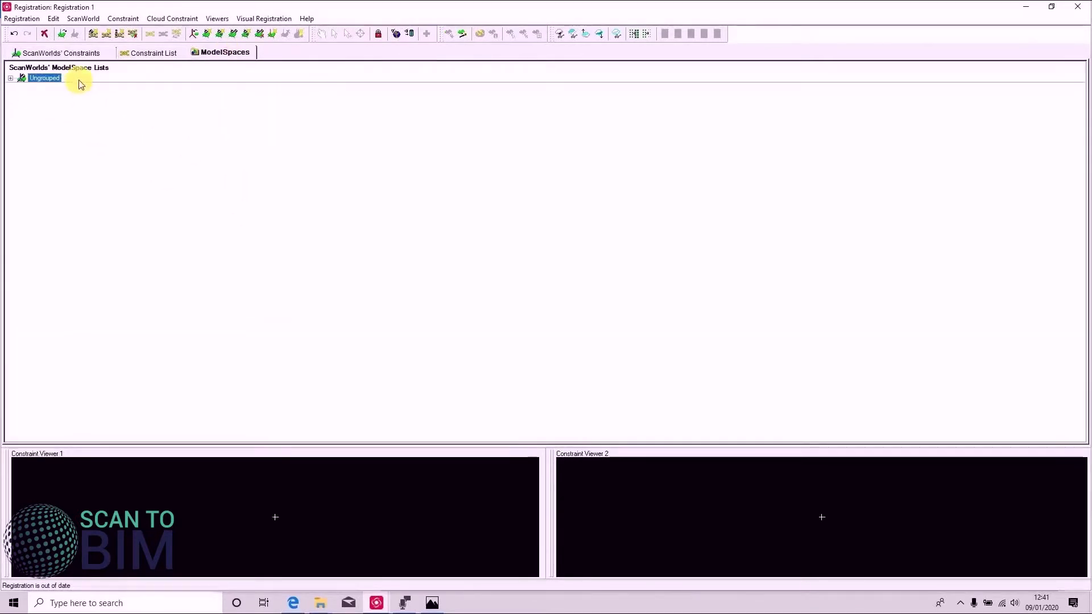
pyautogui.doubleClick(49, 80)
pyautogui.doubleClick(80, 96)
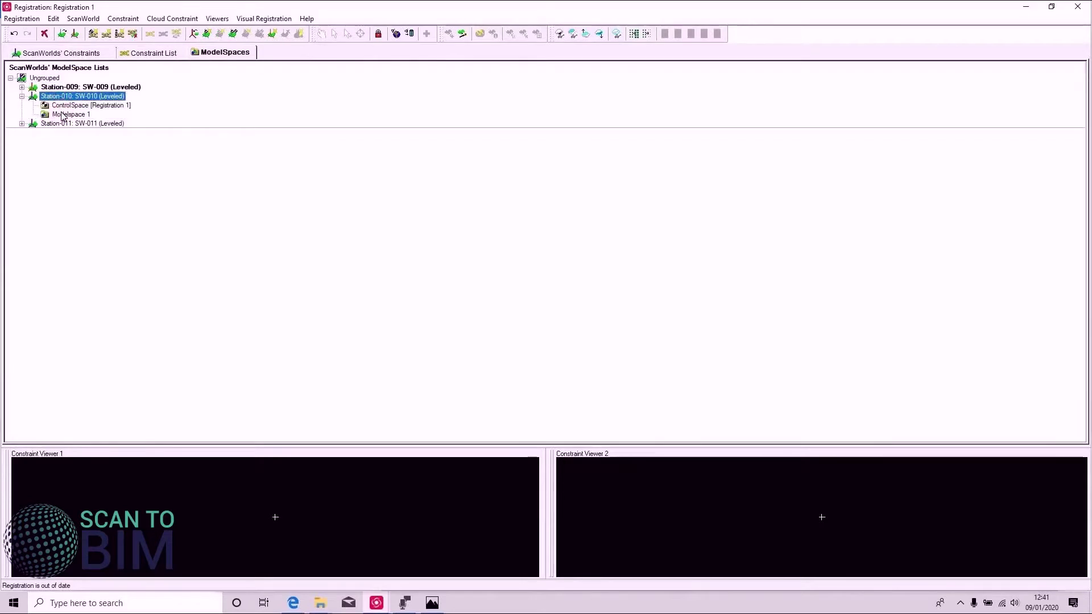
pyautogui.doubleClick(70, 115)
pyautogui.doubleClick(82, 123)
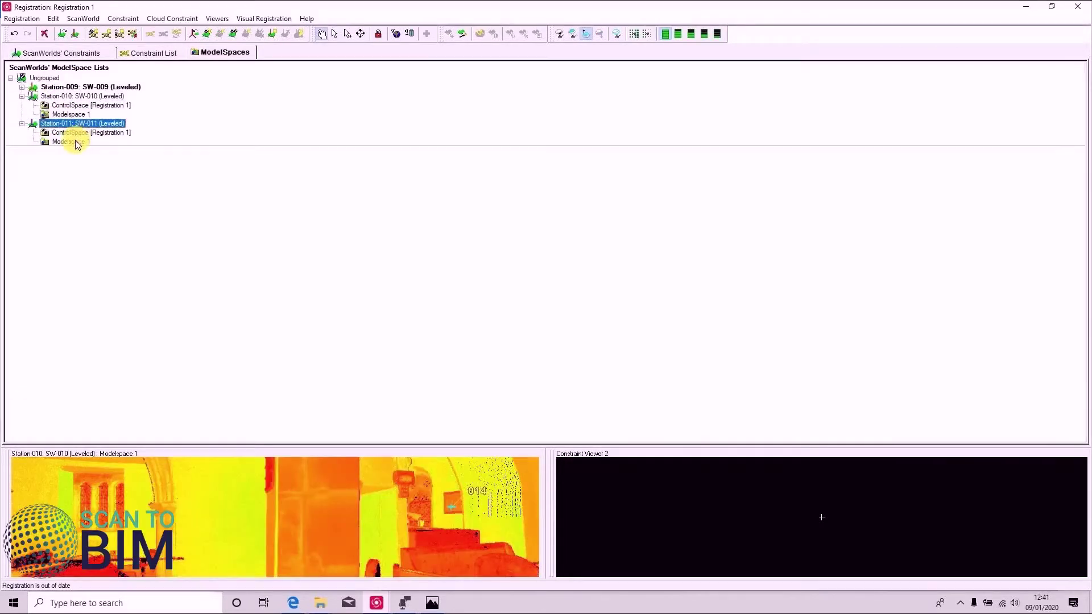
pyautogui.doubleClick(74, 142)
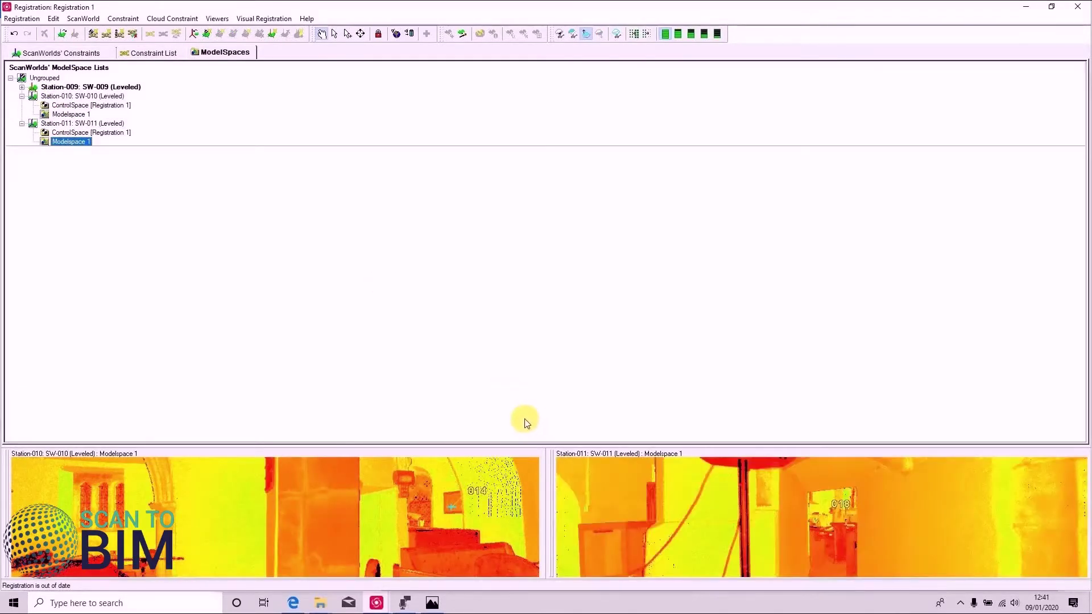
pyautogui.moveTo(426, 452); pyautogui.dragTo(404, 272)
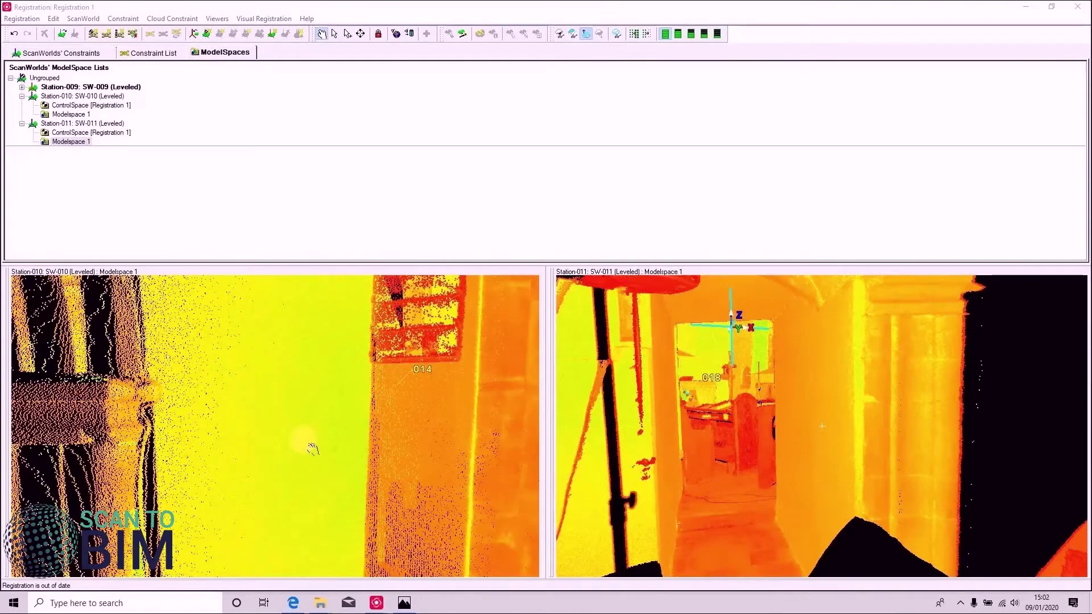
# - Examine the Station-010 and Station-011 point clouds from outside and above to compare their building layouts
pyautogui.moveTo(312, 395); pyautogui.dragTo(316, 397)
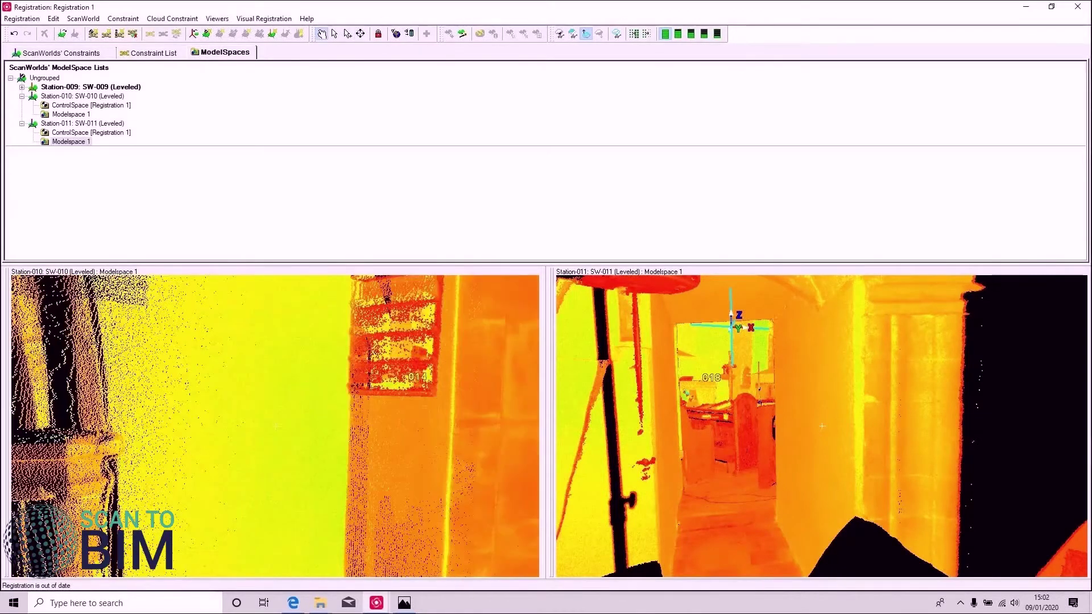
pyautogui.moveTo(323, 477); pyautogui.dragTo(272, 279, button='middle')
pyautogui.moveTo(841, 510); pyautogui.dragTo(774, 343, button='middle')
pyautogui.moveTo(773, 343); pyautogui.dragTo(904, 441)
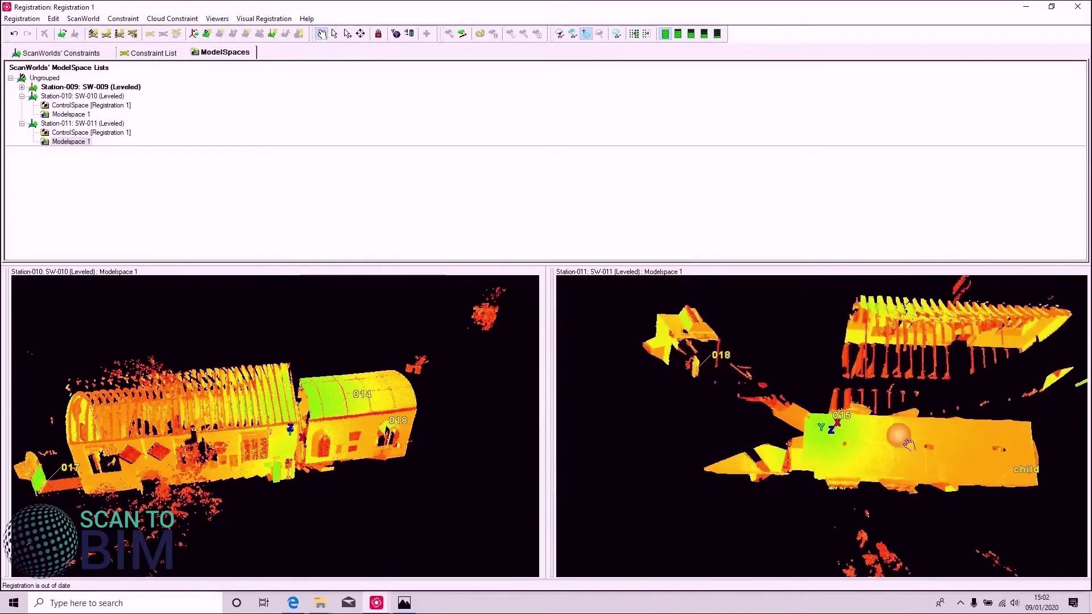
pyautogui.moveTo(783, 423); pyautogui.dragTo(744, 458, button='right')
pyautogui.moveTo(417, 398); pyautogui.dragTo(398, 441)
pyautogui.moveTo(396, 441); pyautogui.dragTo(395, 386, button='middle')
pyautogui.moveTo(395, 387); pyautogui.dragTo(403, 395, button='right')
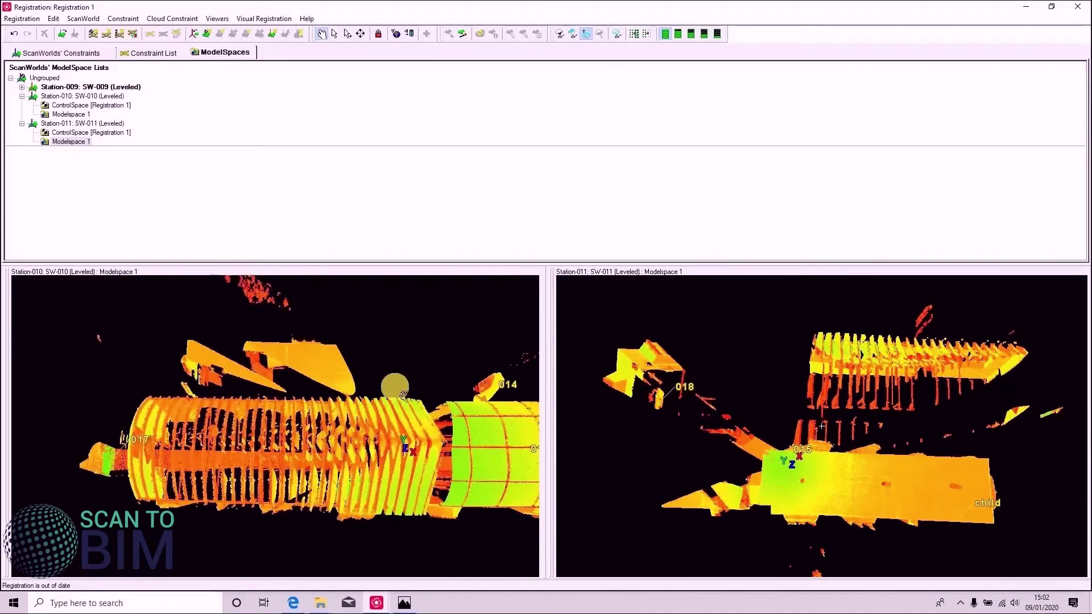
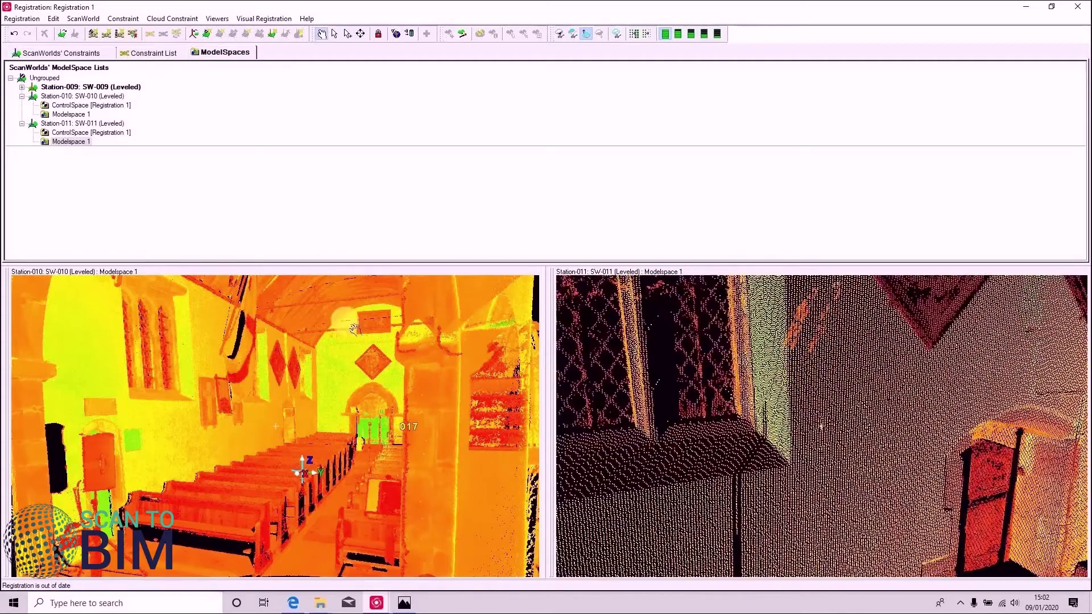
# - Pick the window sill corner beside the cross panel as a matching point in the Station-010 and Station-011 clouds
pyautogui.moveTo(227, 312); pyautogui.dragTo(301, 334, button='right')
pyautogui.moveTo(301, 334); pyautogui.dragTo(364, 353)
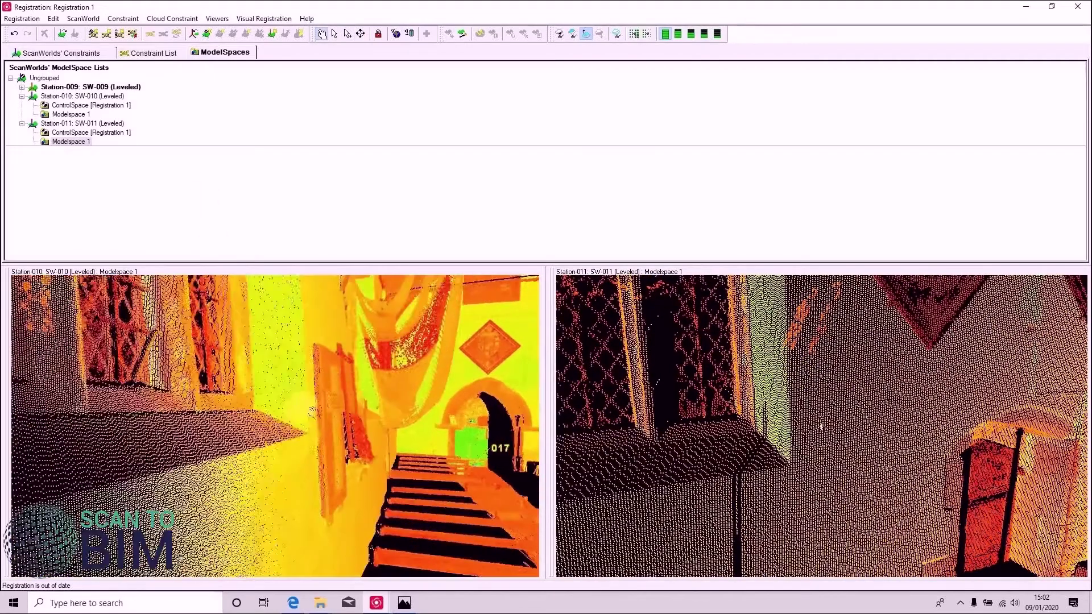
pyautogui.moveTo(171, 409); pyautogui.dragTo(307, 420)
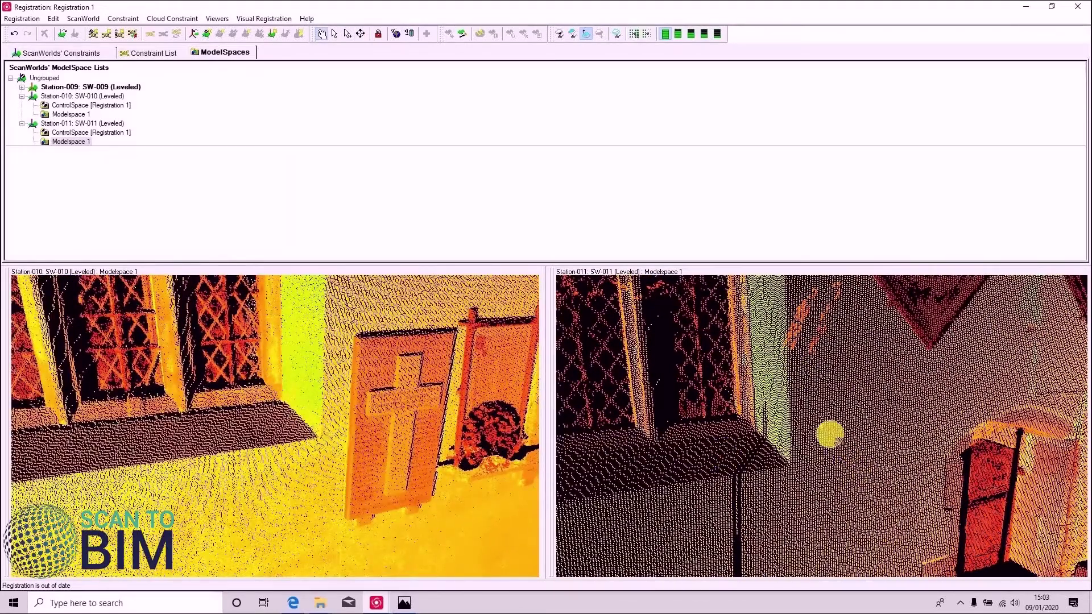
pyautogui.click(347, 34)
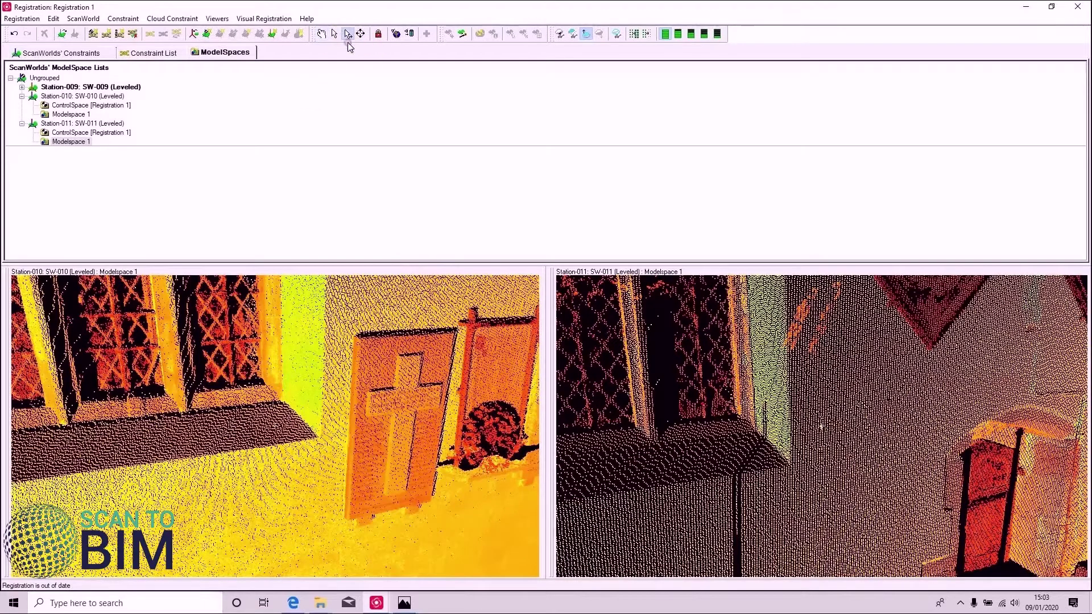
pyautogui.click(321, 440)
pyautogui.click(794, 473)
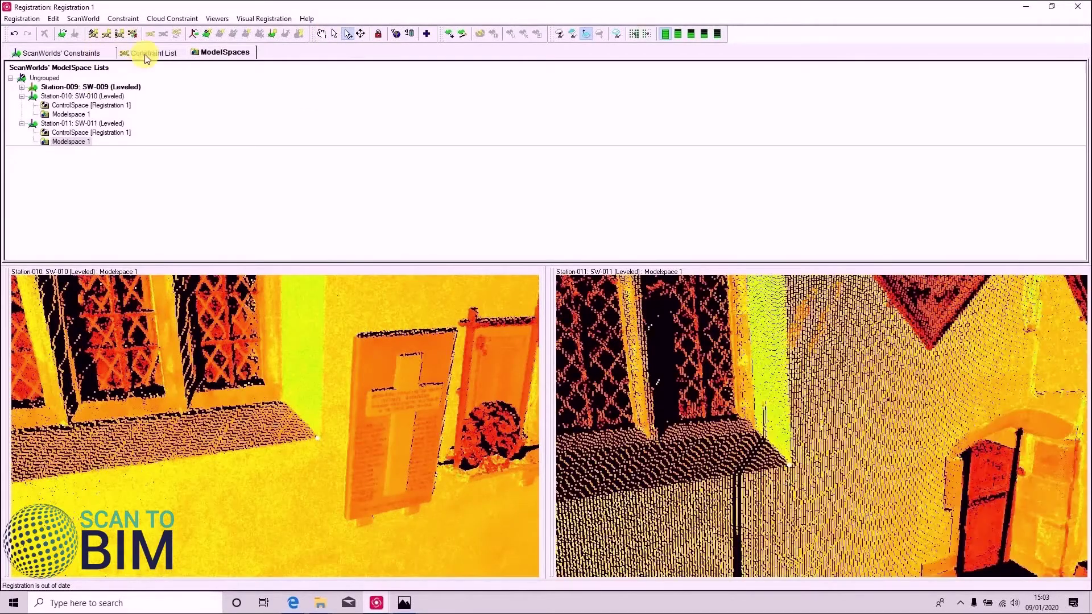
# - Pick the sill corner of the window behind the arches as a second matching point in both station clouds
pyautogui.moveTo(421, 438); pyautogui.dragTo(391, 421, button='right')
pyautogui.moveTo(391, 420)
pyautogui.mouseDown()
pyautogui.moveTo(421, 398)
pyautogui.moveTo(397, 364)
pyautogui.moveTo(334, 423)
pyautogui.mouseUp()
pyautogui.click(263, 420)
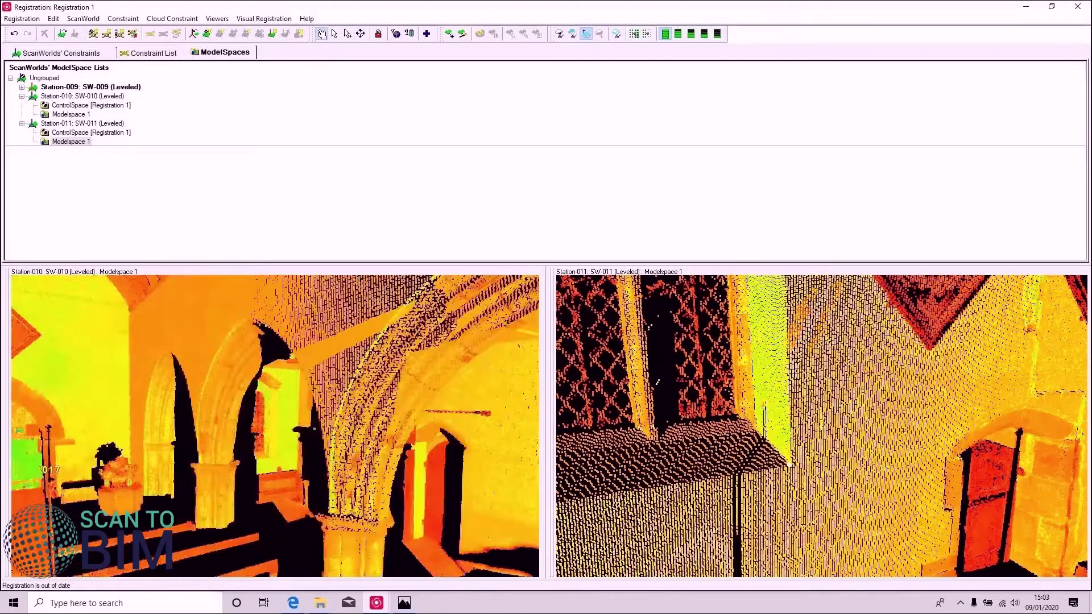
pyautogui.moveTo(336, 473); pyautogui.dragTo(344, 405, button='middle')
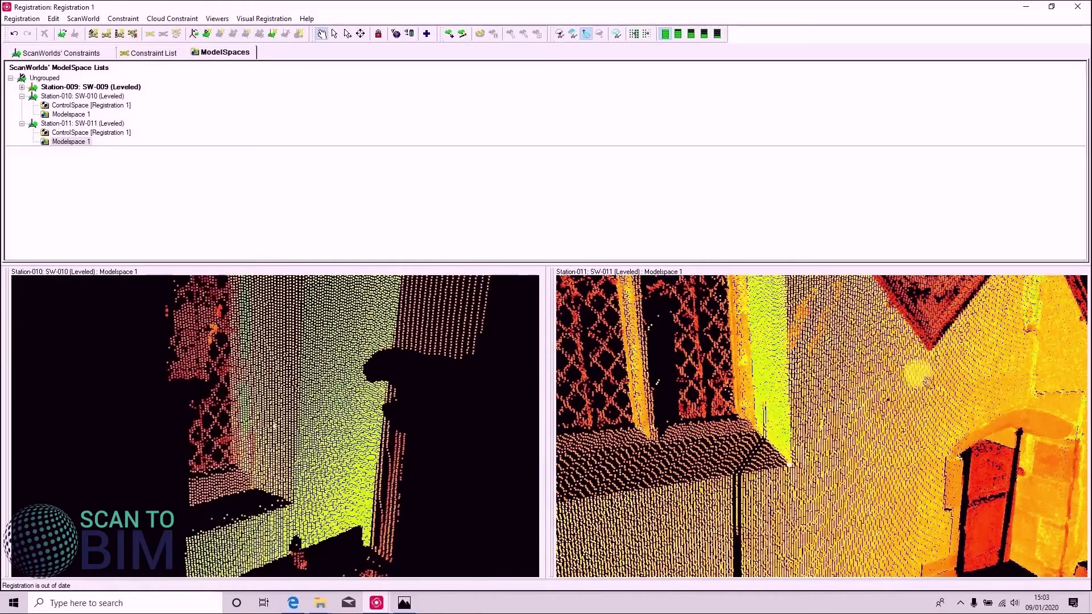
pyautogui.moveTo(918, 374); pyautogui.dragTo(917, 481, button='right')
pyautogui.moveTo(887, 432); pyautogui.dragTo(807, 463)
pyautogui.scroll(6, 806, 462)
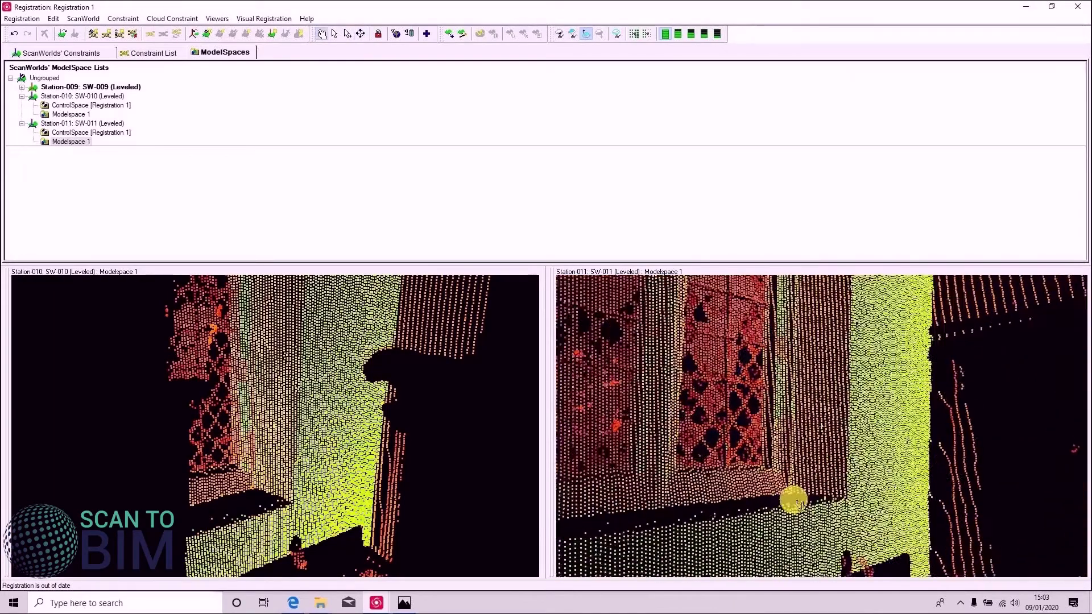
pyautogui.moveTo(792, 500); pyautogui.dragTo(819, 494)
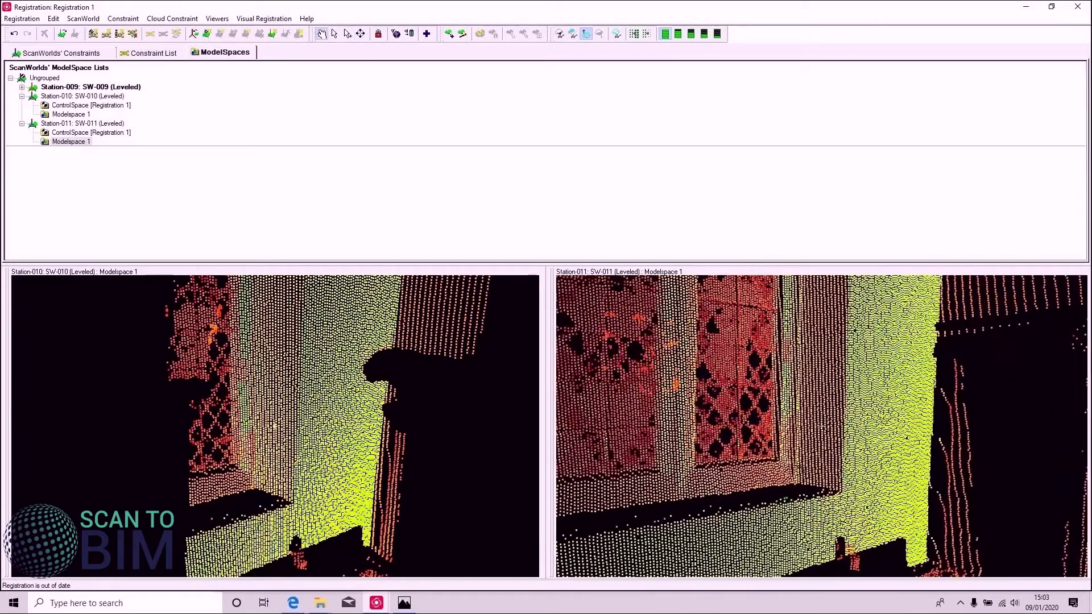
pyautogui.click(347, 34)
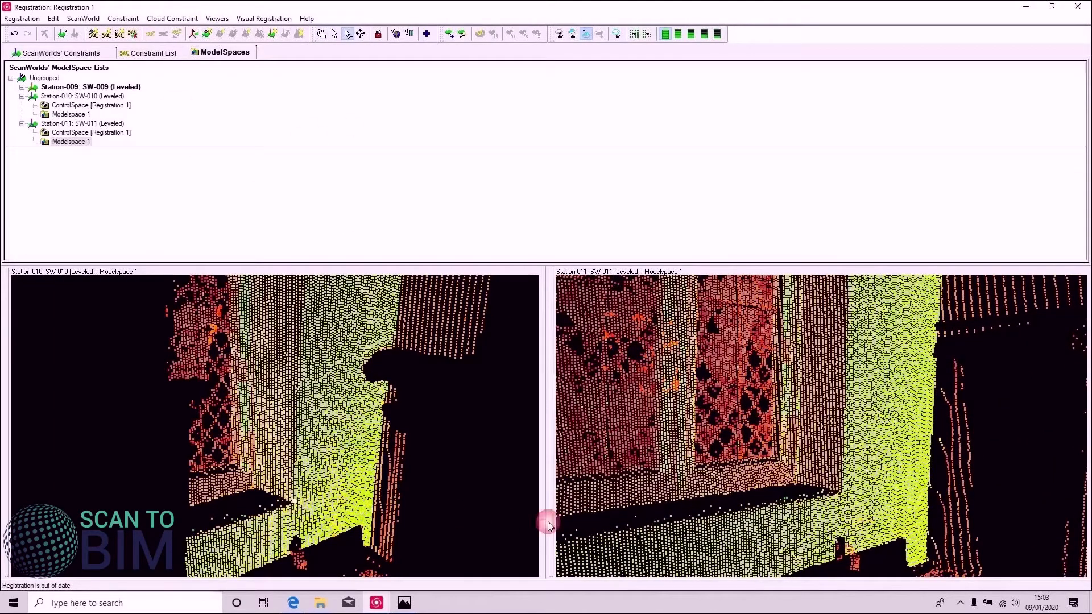
pyautogui.click(844, 494)
# - Pick the upper inner corner of the window reveal as a third matching point in Station-010 and Station-011
pyautogui.click(322, 34)
pyautogui.moveTo(281, 474); pyautogui.dragTo(345, 378)
pyautogui.moveTo(380, 373); pyautogui.dragTo(390, 358, button='right')
pyautogui.press('s')
pyautogui.click(392, 376)
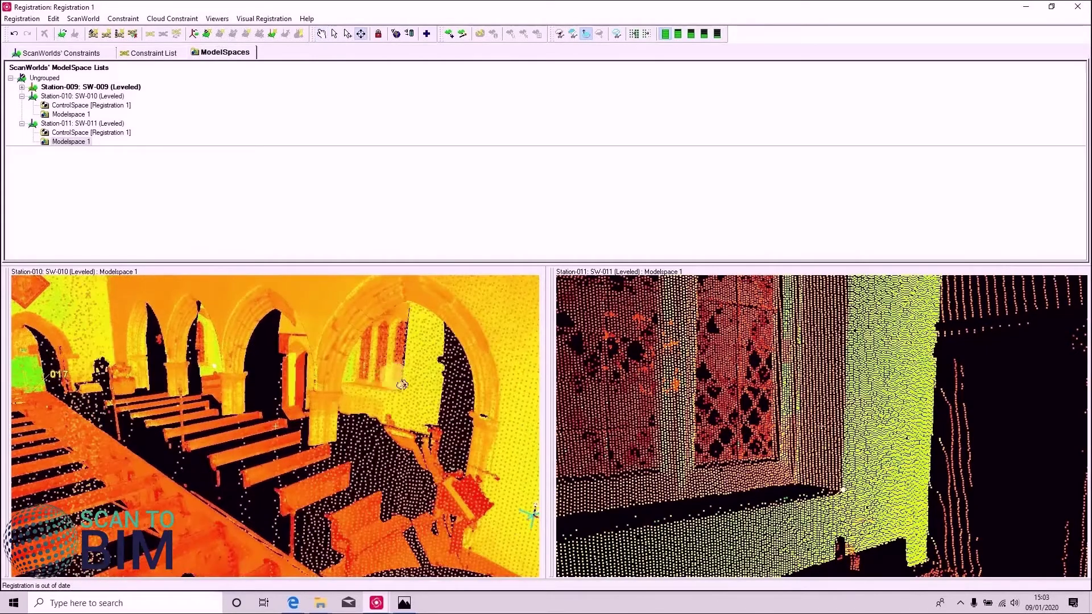
pyautogui.click(392, 380)
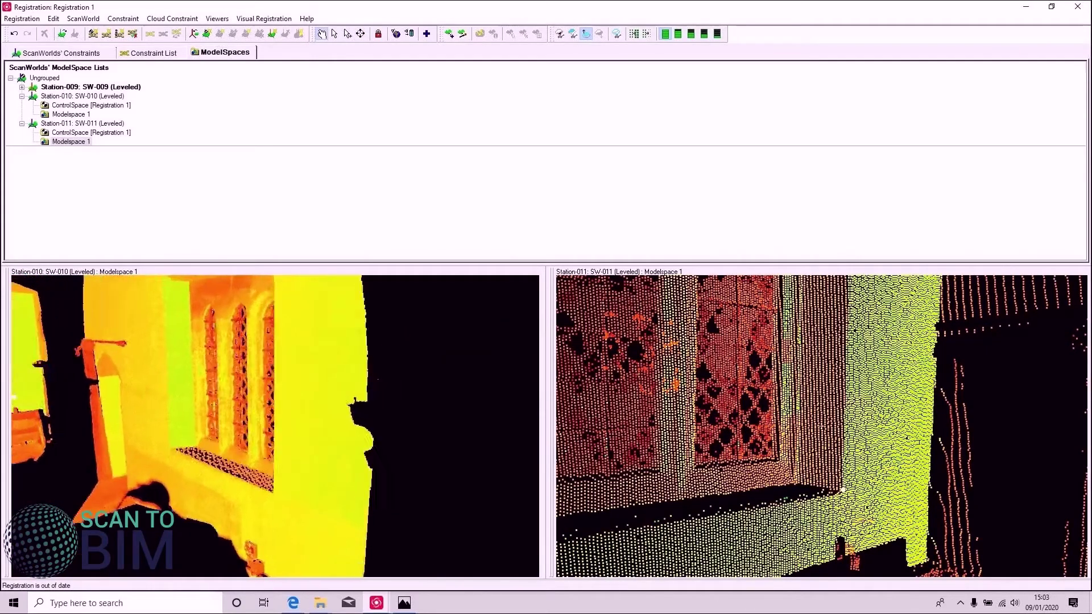
pyautogui.moveTo(804, 419); pyautogui.dragTo(810, 377)
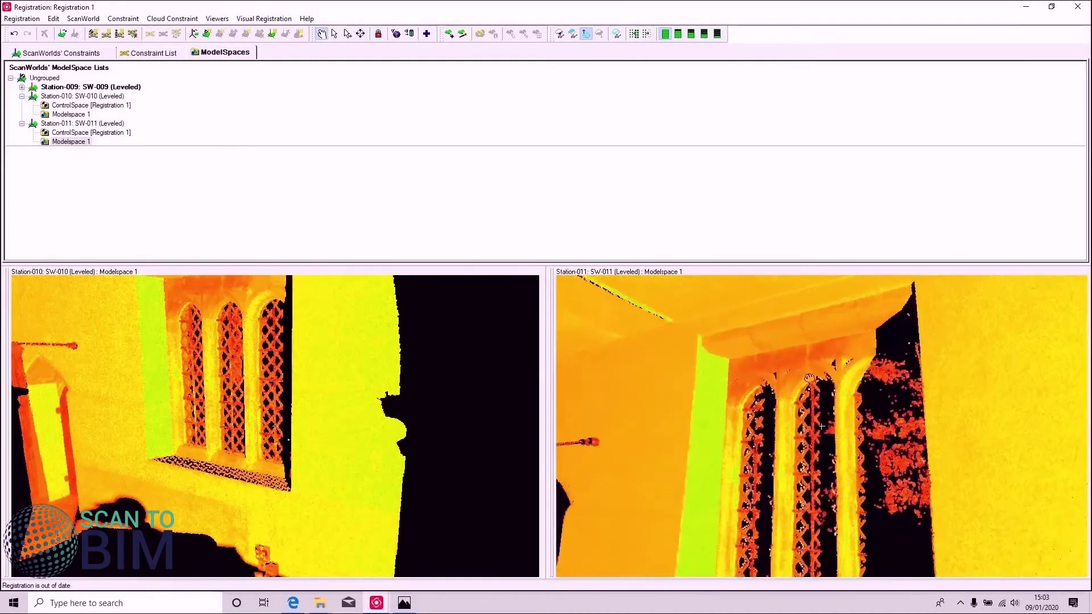
pyautogui.moveTo(187, 392)
pyautogui.mouseDown()
pyautogui.moveTo(127, 390)
pyautogui.moveTo(203, 377)
pyautogui.moveTo(208, 392)
pyautogui.mouseUp()
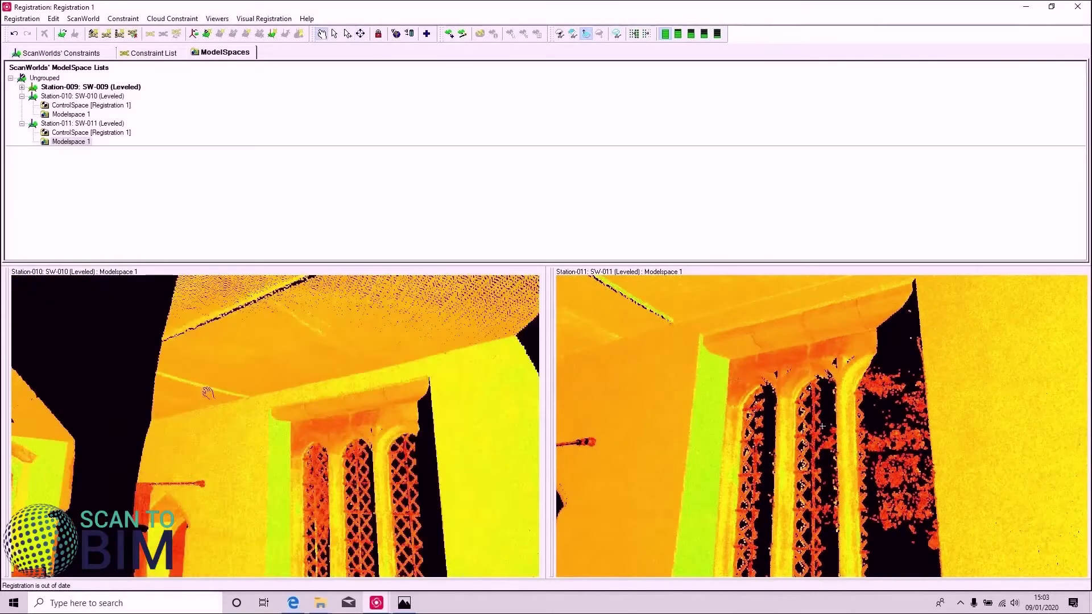
pyautogui.scroll(6, 358, 377)
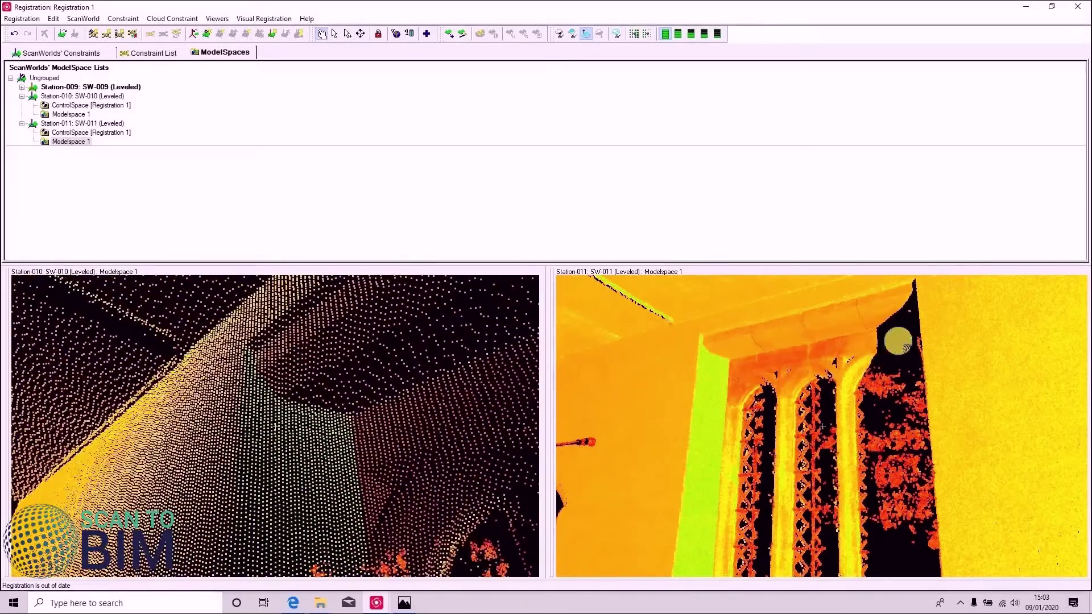
pyautogui.moveTo(874, 374); pyautogui.dragTo(498, 329)
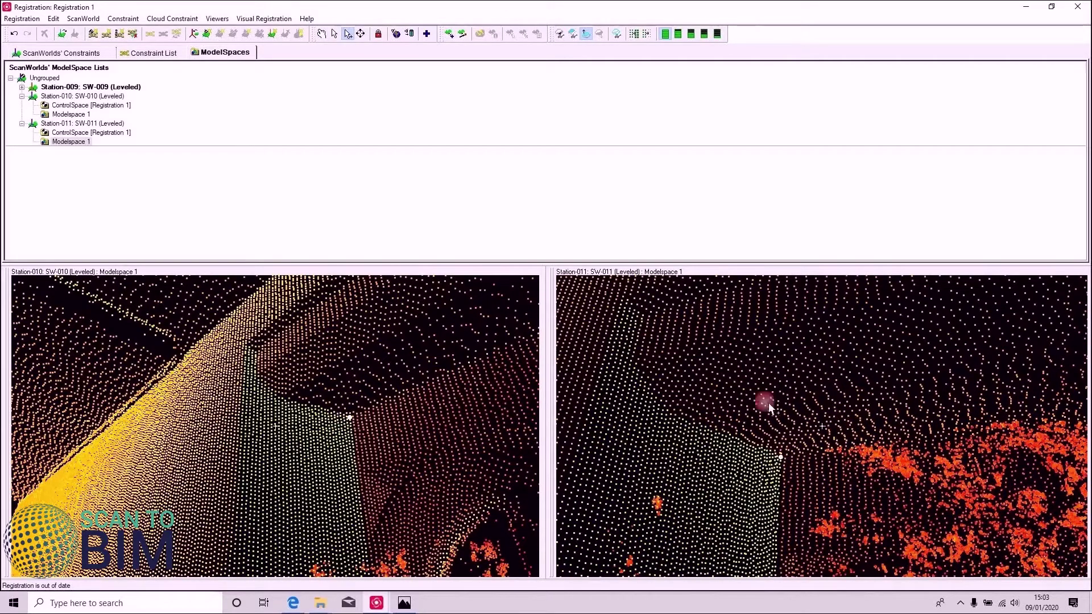
# - Try to add a cloud constraint between Station-010 and Station-011 from the picked points
pyautogui.rightClick(288, 378)
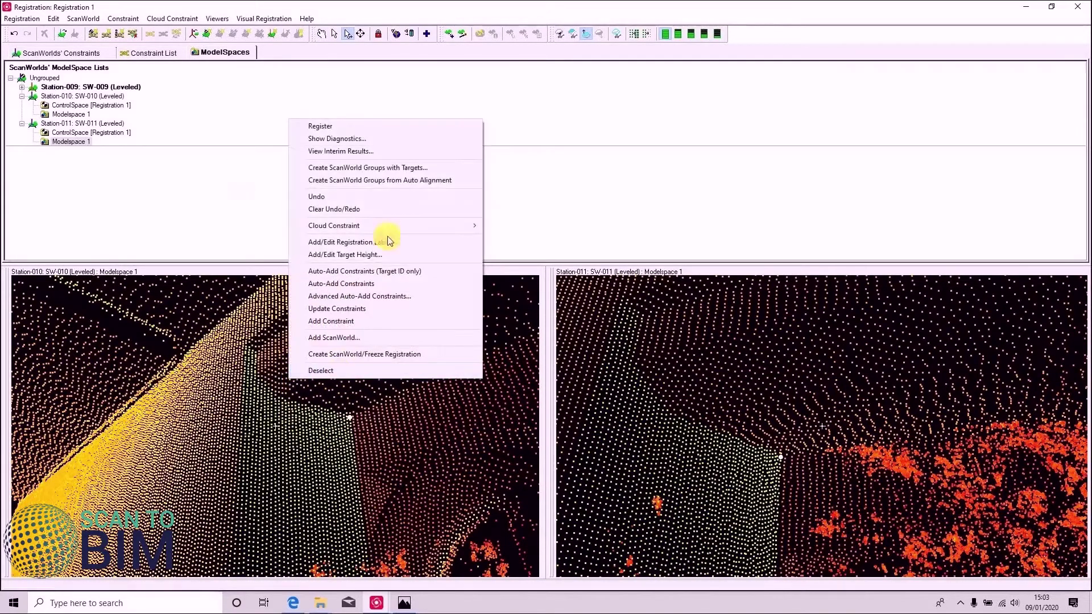
pyautogui.moveTo(362, 227)
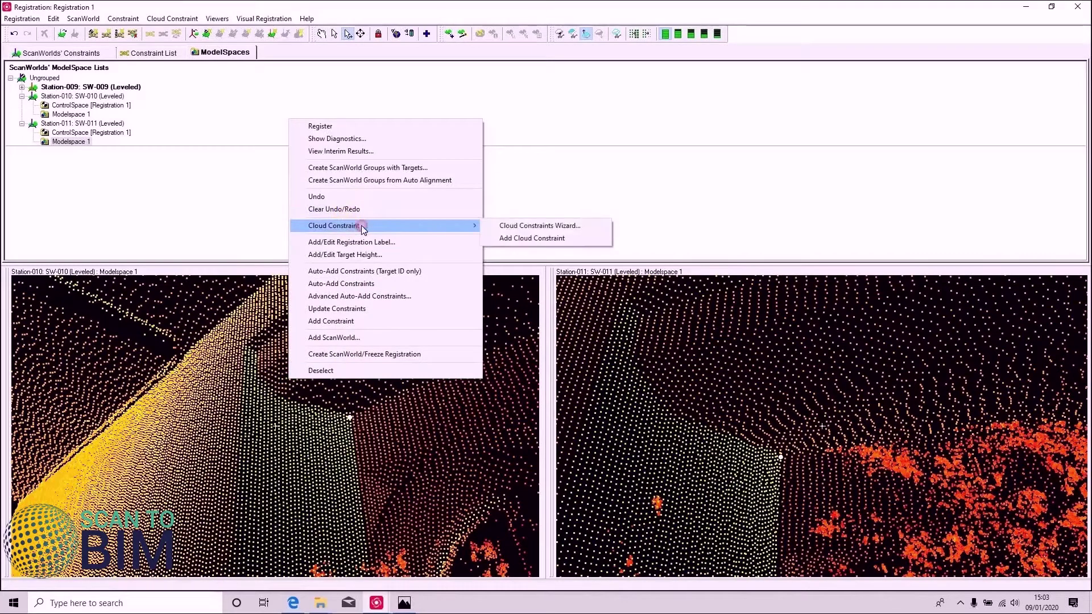
pyautogui.click(518, 237)
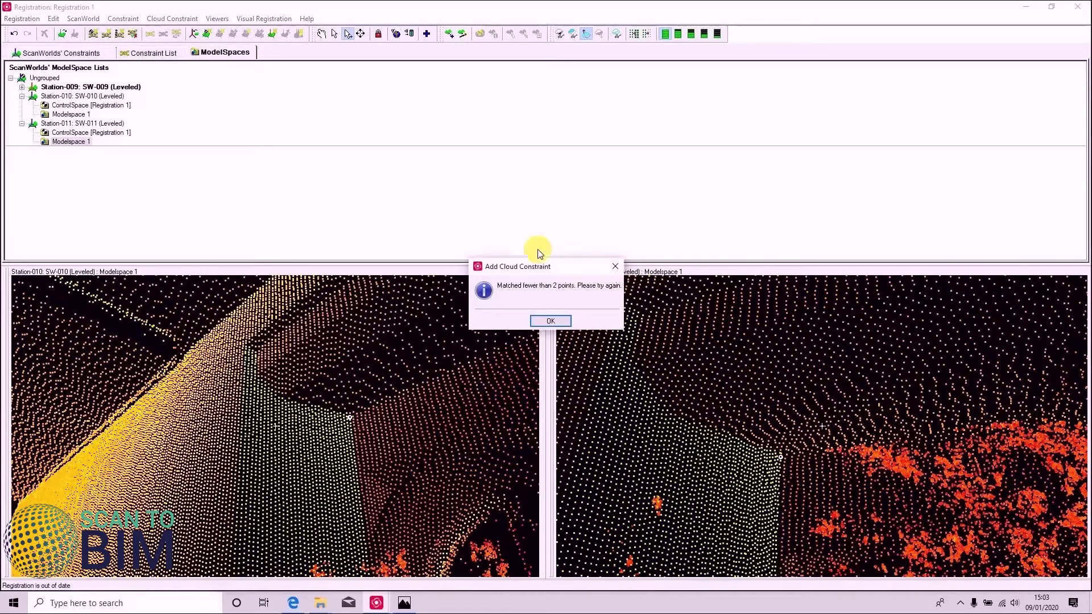
pyautogui.click(550, 321)
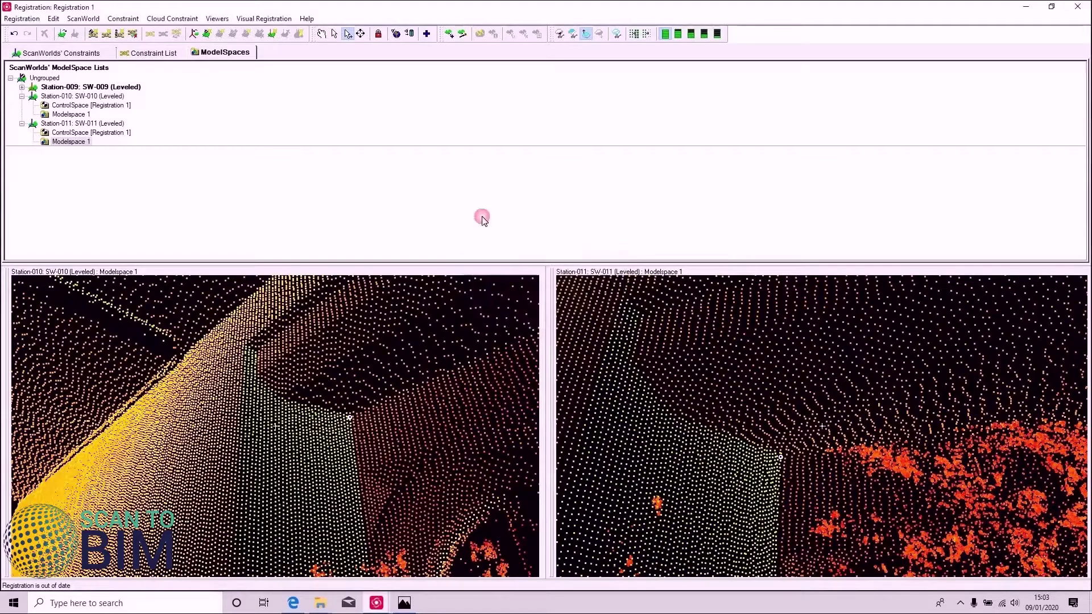
# - Pick the lower sill corner beside the window's splayed reveal as another matching point in both station clouds
pyautogui.click(322, 34)
pyautogui.moveTo(324, 477); pyautogui.dragTo(315, 390, button='middle')
pyautogui.moveTo(315, 390); pyautogui.dragTo(293, 364)
pyautogui.moveTo(763, 480); pyautogui.dragTo(762, 428)
pyautogui.click(327, 446)
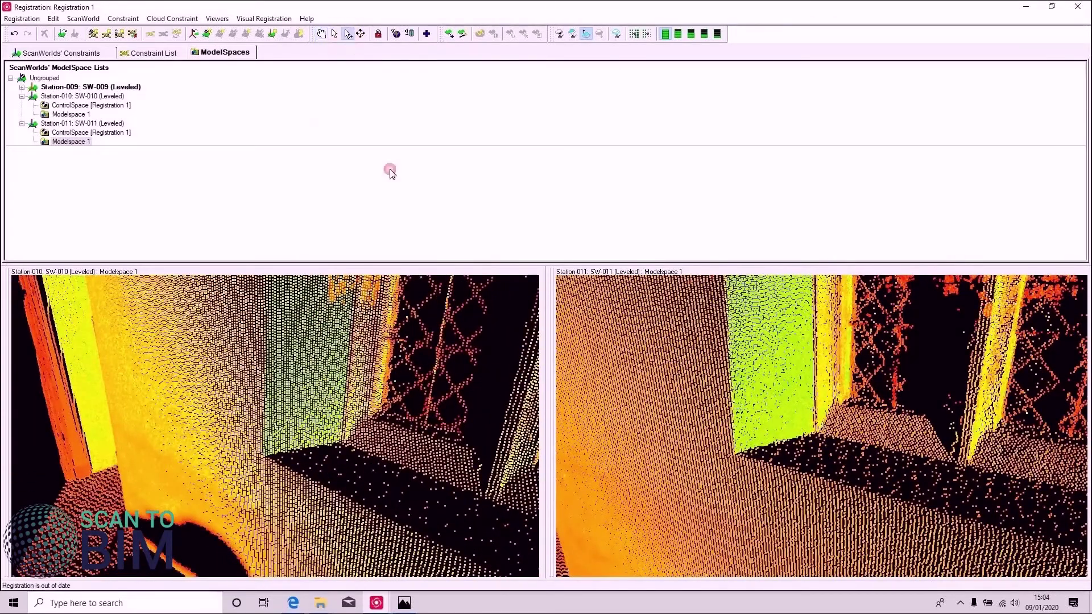
pyautogui.click(266, 460)
# - Add a cloud constraint between Station-010 and Station-011 using the matched points
pyautogui.rightClick(653, 378)
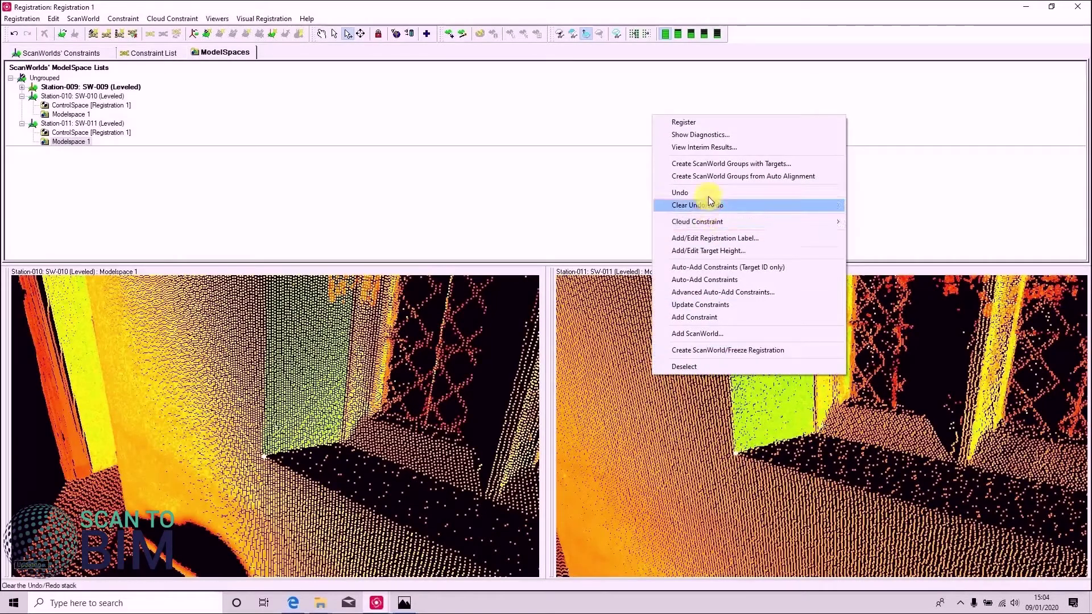
pyautogui.moveTo(703, 222)
pyautogui.click(906, 234)
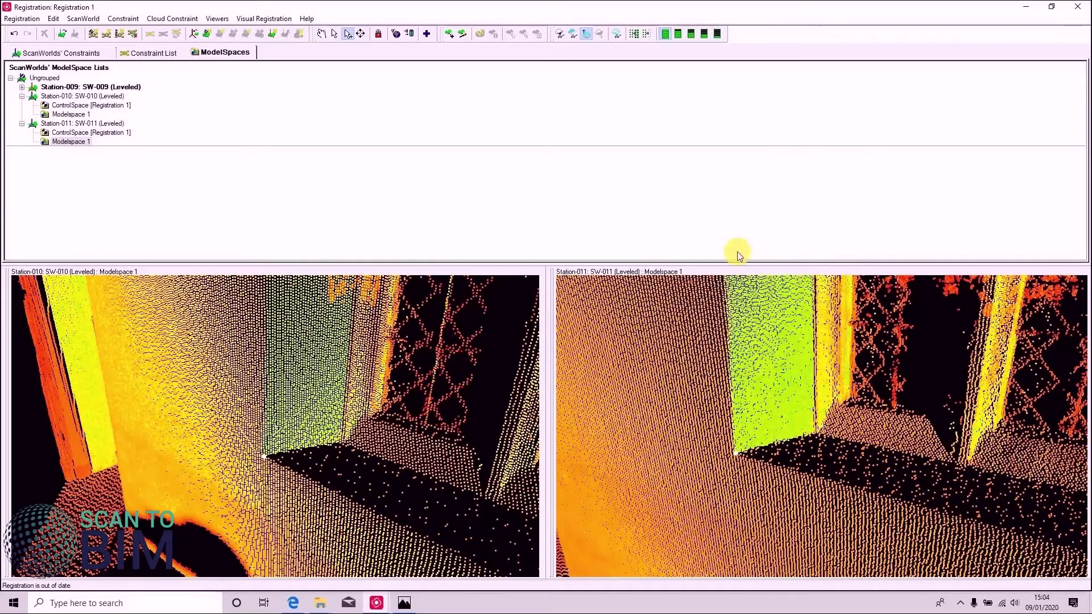
# - Optimize the cloud alignment of the Station-010 to Station-011 constraint and review the alignment results
pyautogui.click(152, 53)
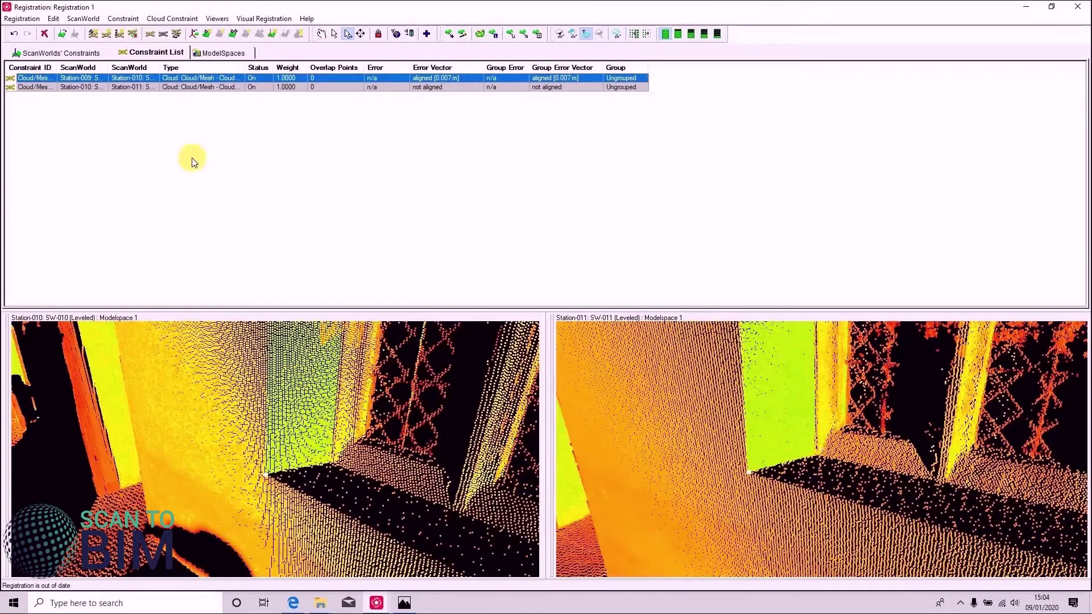
pyautogui.click(446, 87)
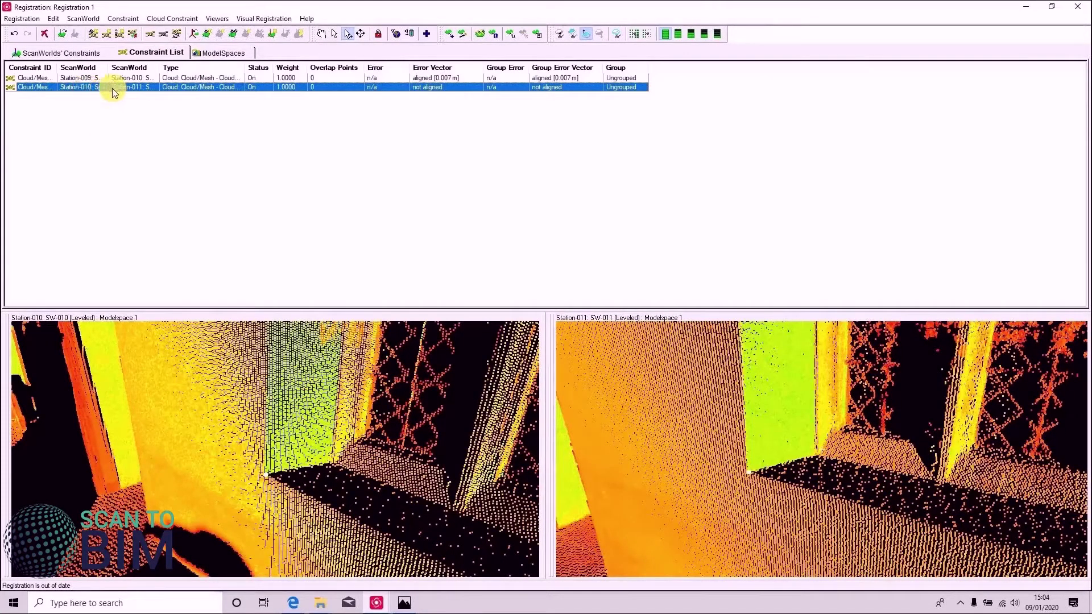
pyautogui.rightClick(431, 87)
pyautogui.moveTo(492, 212)
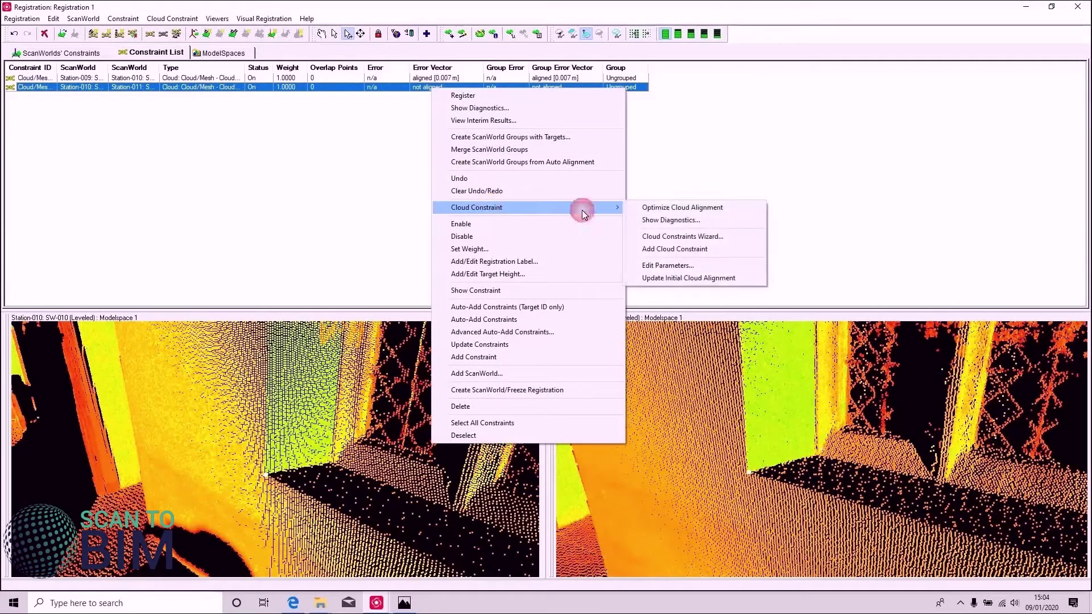
pyautogui.click(664, 208)
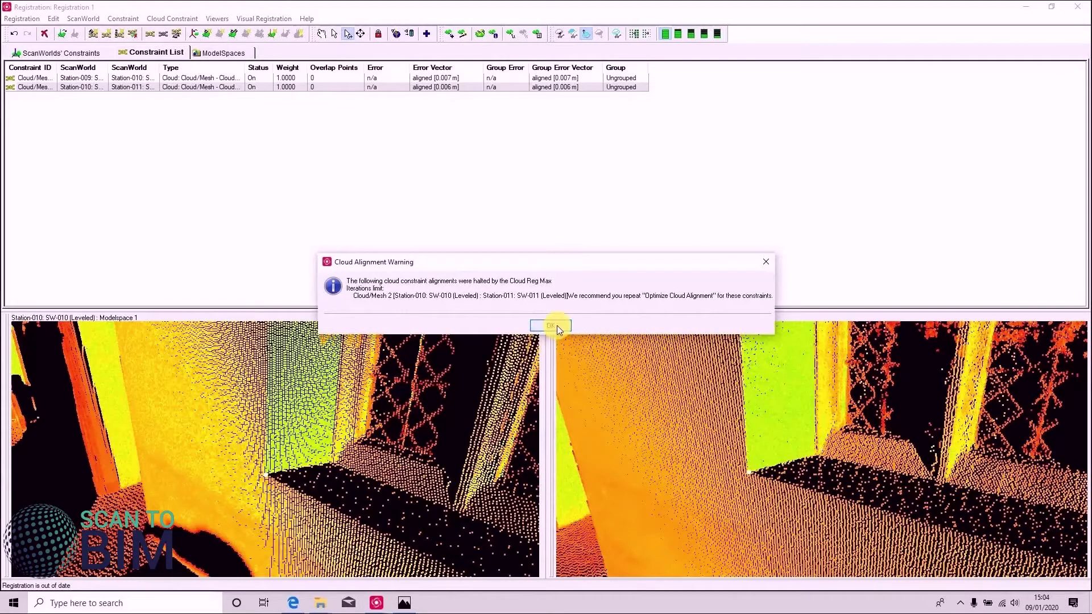
pyautogui.moveTo(438, 263); pyautogui.dragTo(327, 191)
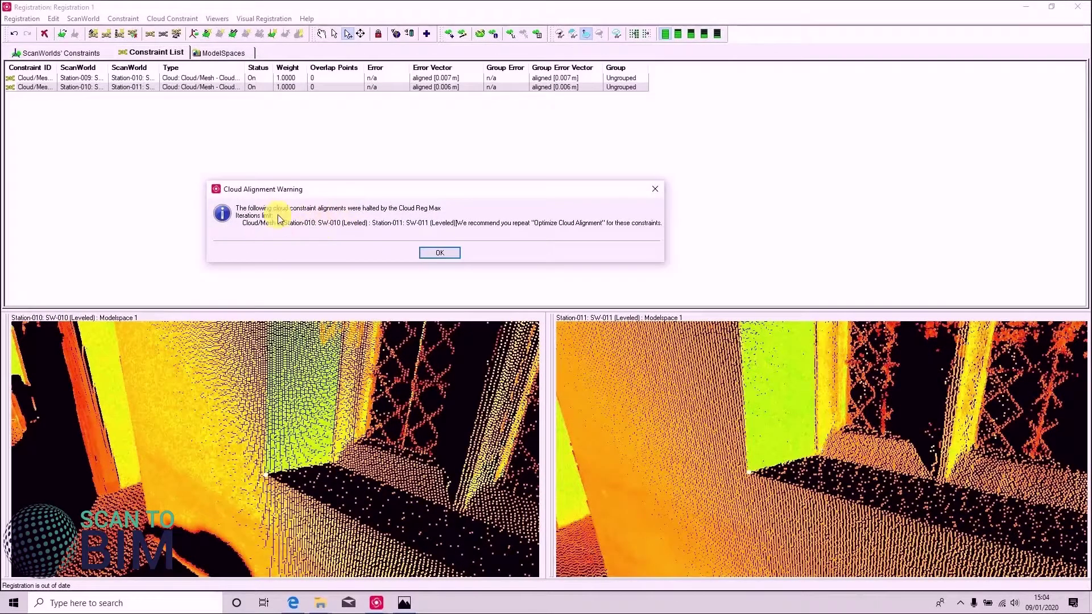
pyautogui.click(448, 255)
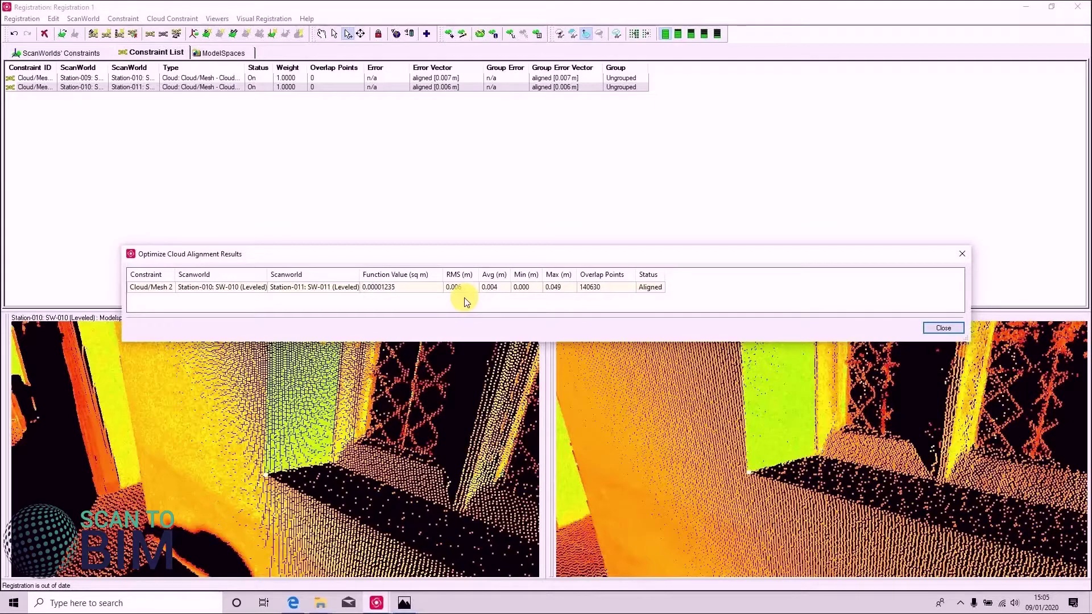
pyautogui.click(942, 329)
# - Register the ScanWorlds and open the interim results for Station-009, Station-010 and Station-011
pyautogui.click(23, 19)
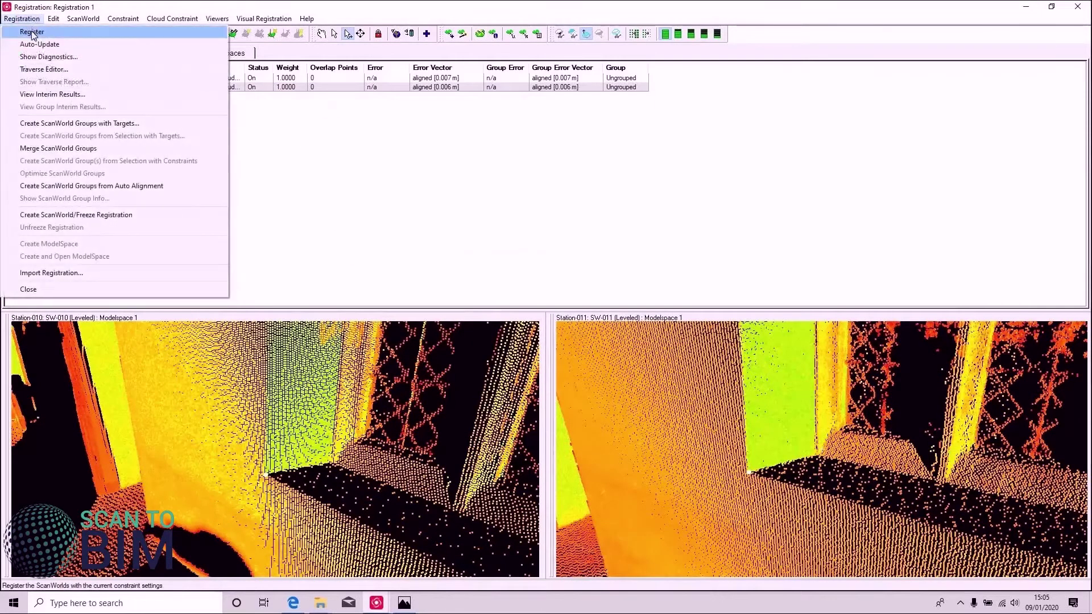
pyautogui.click(28, 32)
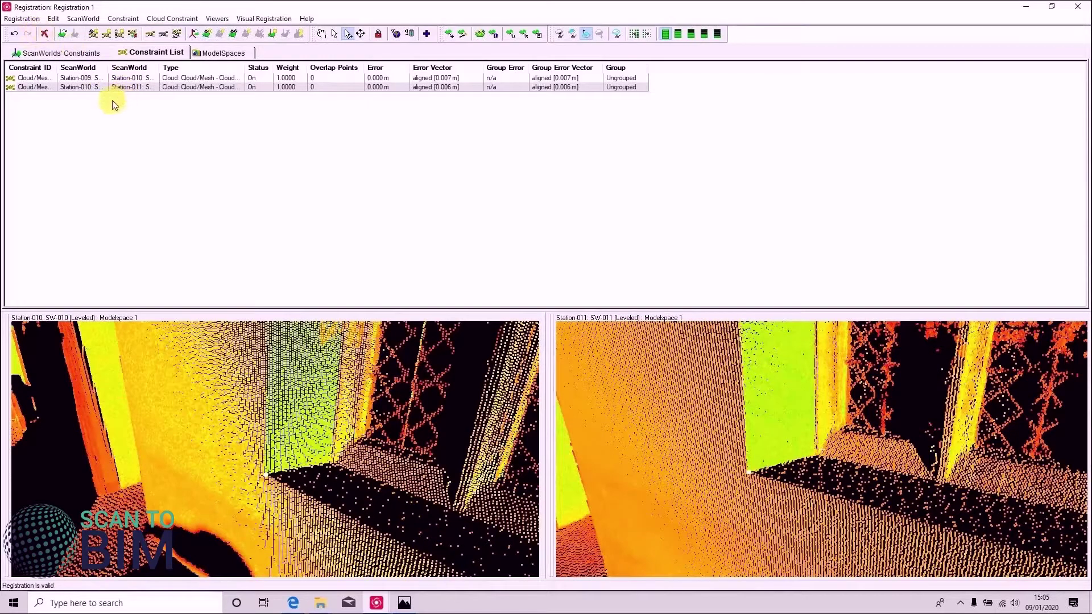
pyautogui.click(51, 54)
pyautogui.click(67, 88)
pyautogui.keyDown('shift'); pyautogui.click(66, 105); pyautogui.keyUp('shift')
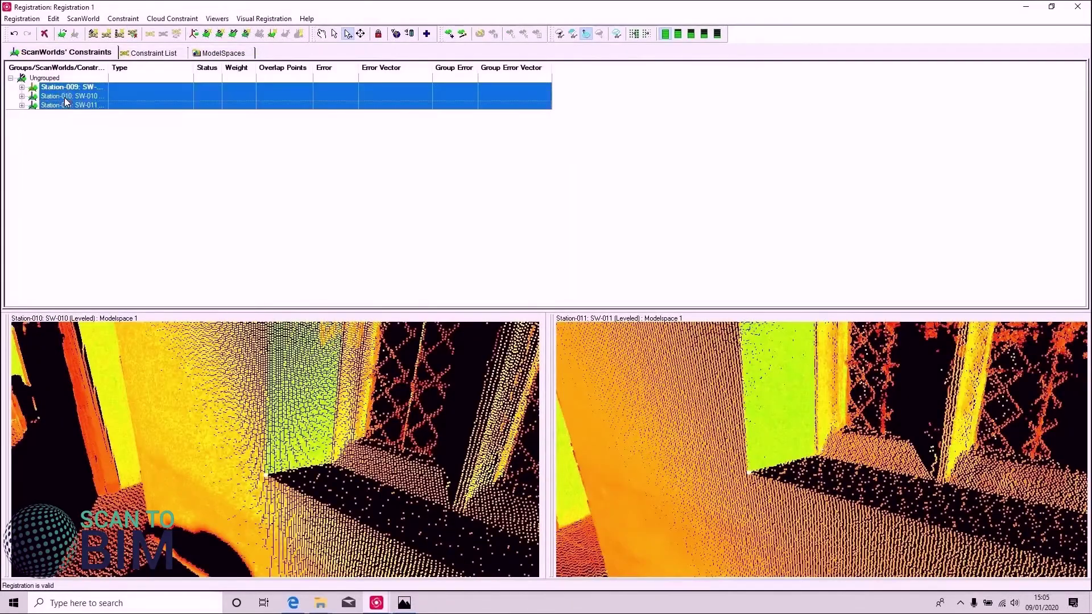
pyautogui.rightClick(64, 97)
pyautogui.click(142, 130)
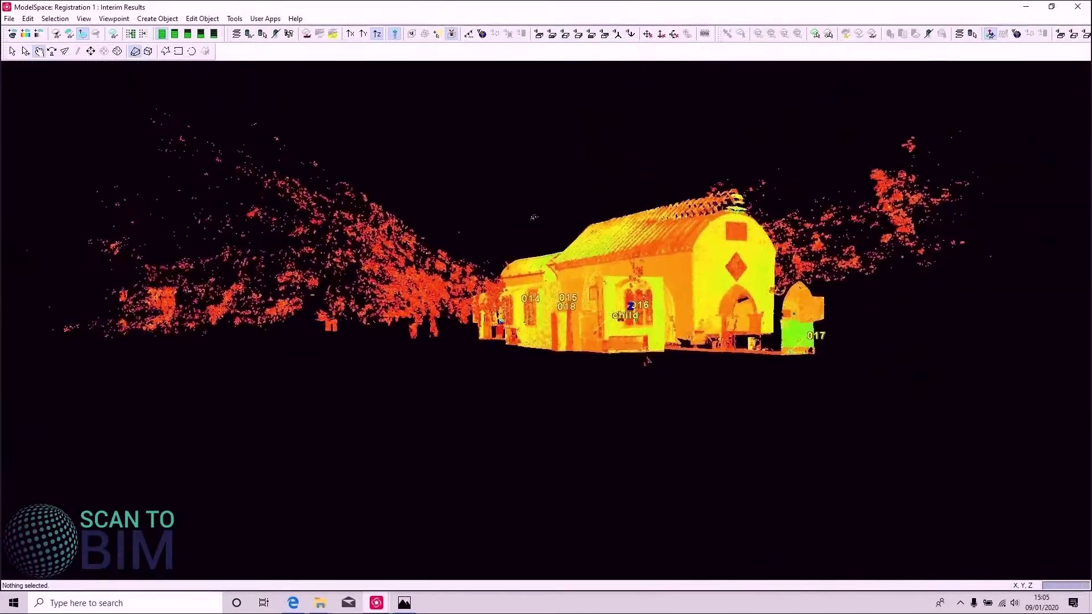
# - Set a limit box by cursor around the church scans in an orthographic plan view and save the ModelSpace view
pyautogui.moveTo(533, 217); pyautogui.dragTo(570, 224)
pyautogui.click(148, 51)
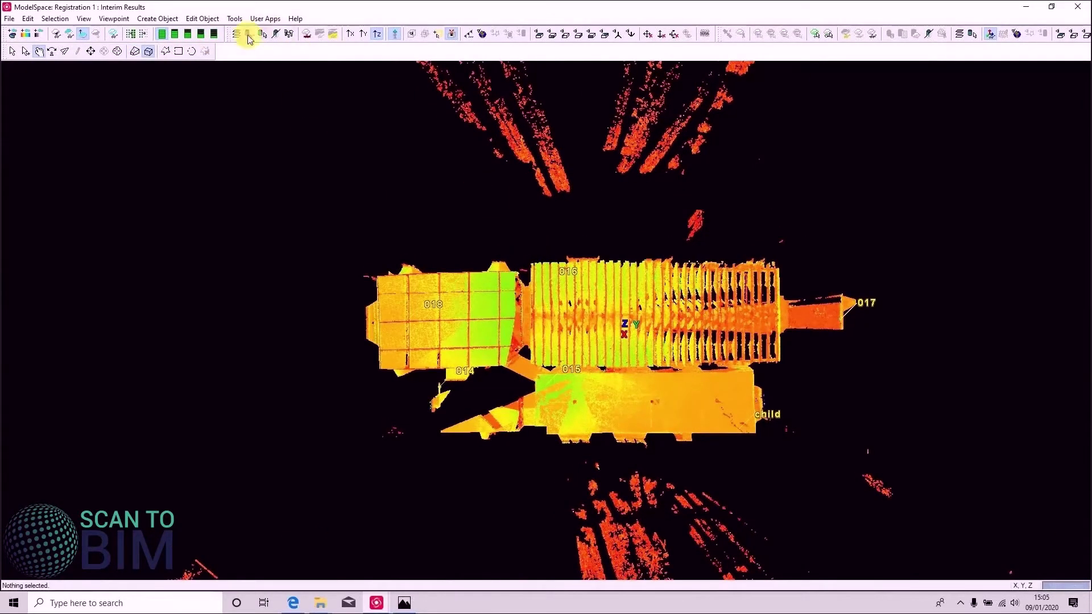
pyautogui.click(84, 18)
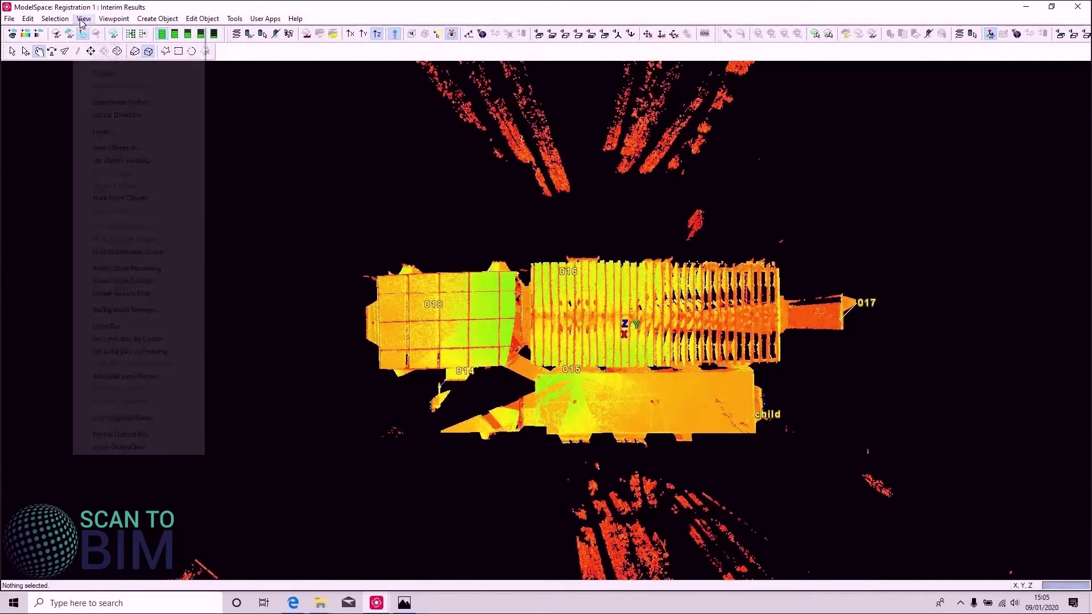
pyautogui.click(154, 340)
pyautogui.moveTo(554, 348); pyautogui.dragTo(292, 92)
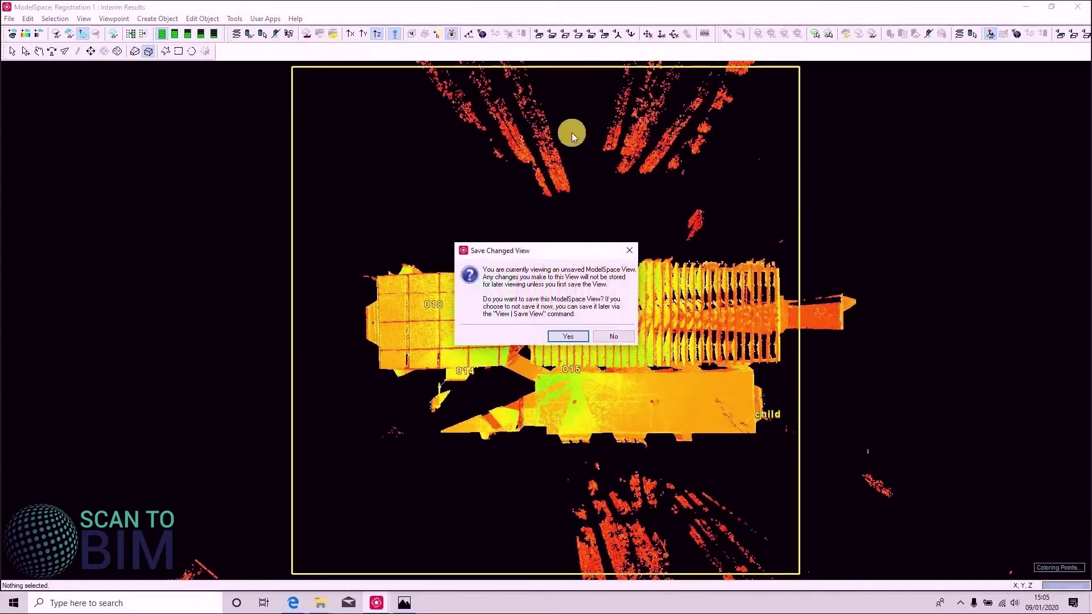
pyautogui.click(584, 336)
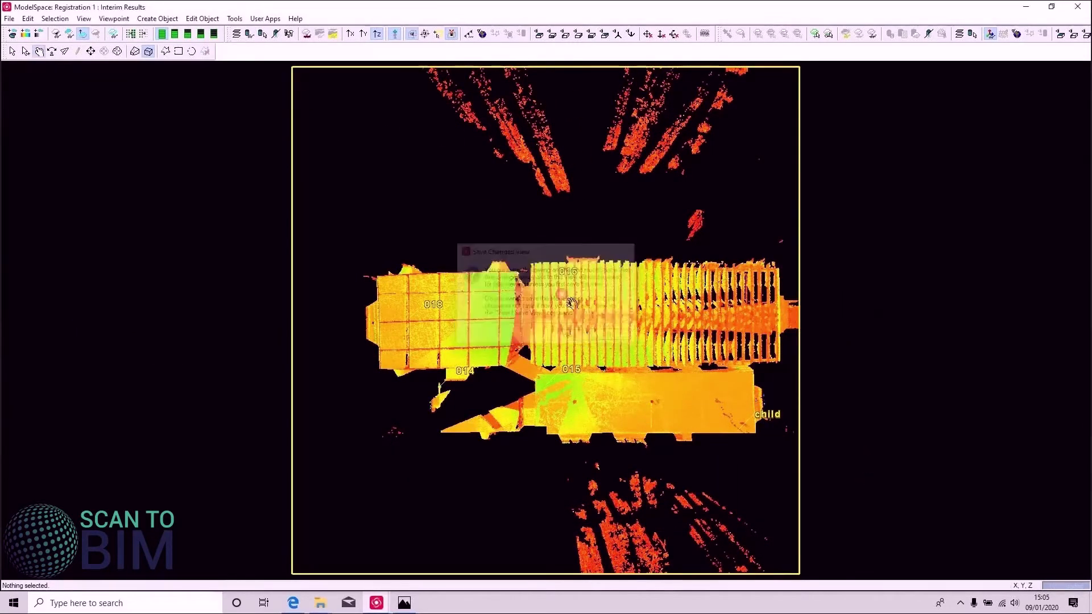
# - Reduce the limit box from the front view to a thin horizontal slice through the church at window height
pyautogui.click(591, 35)
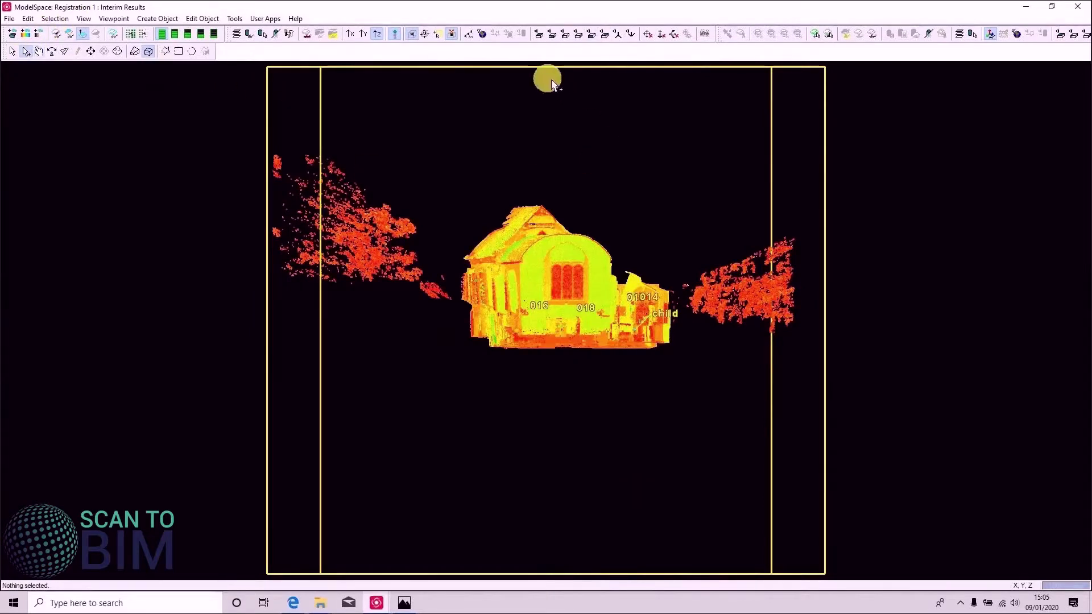
pyautogui.moveTo(551, 79); pyautogui.dragTo(587, 304)
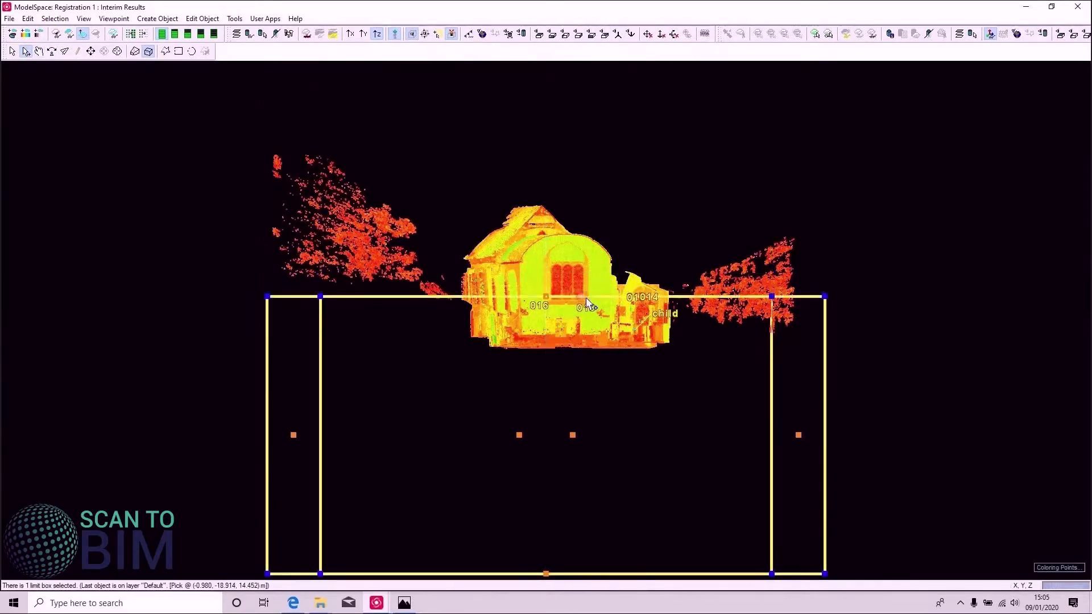
pyautogui.moveTo(546, 573); pyautogui.dragTo(507, 301)
# - Colour the clouds of Station-009, Station-010 and Station-011 differently through the ScanWorld Explorer and show the slice from above
pyautogui.click(234, 18)
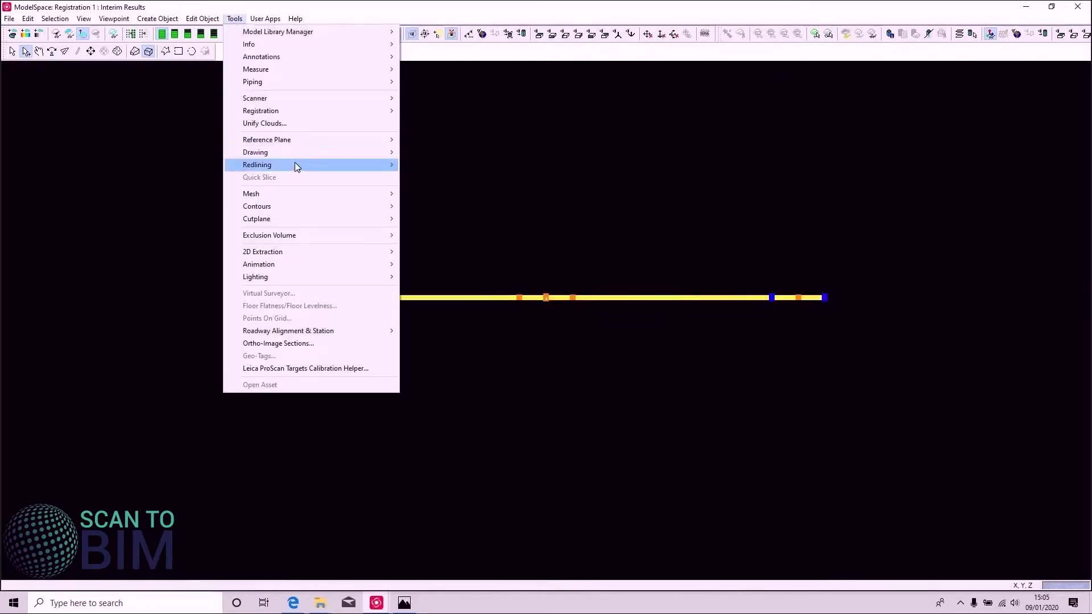
pyautogui.moveTo(276, 98)
pyautogui.click(422, 95)
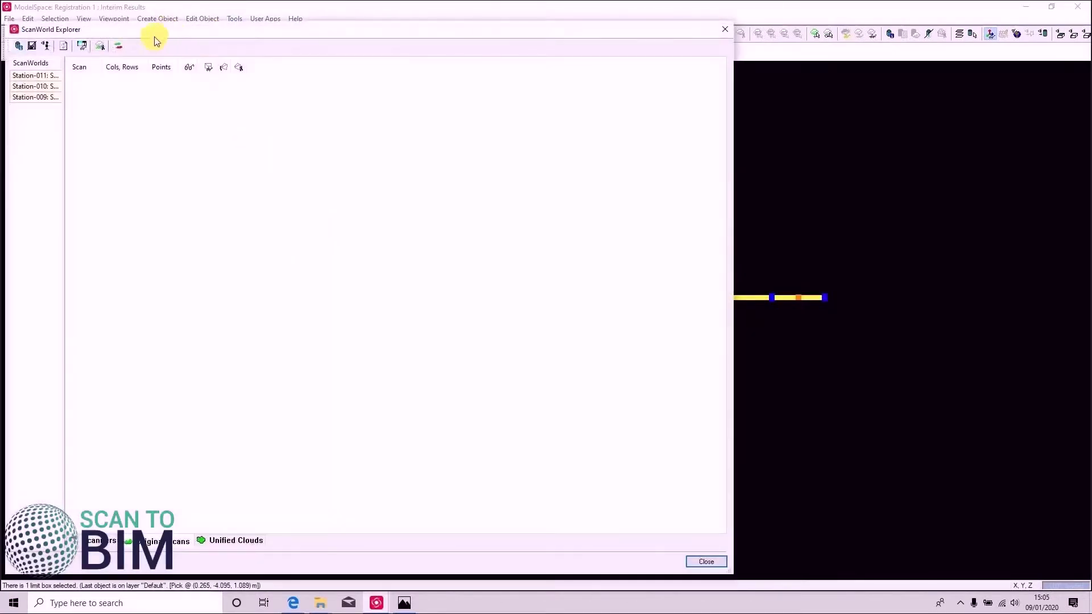
pyautogui.click(706, 561)
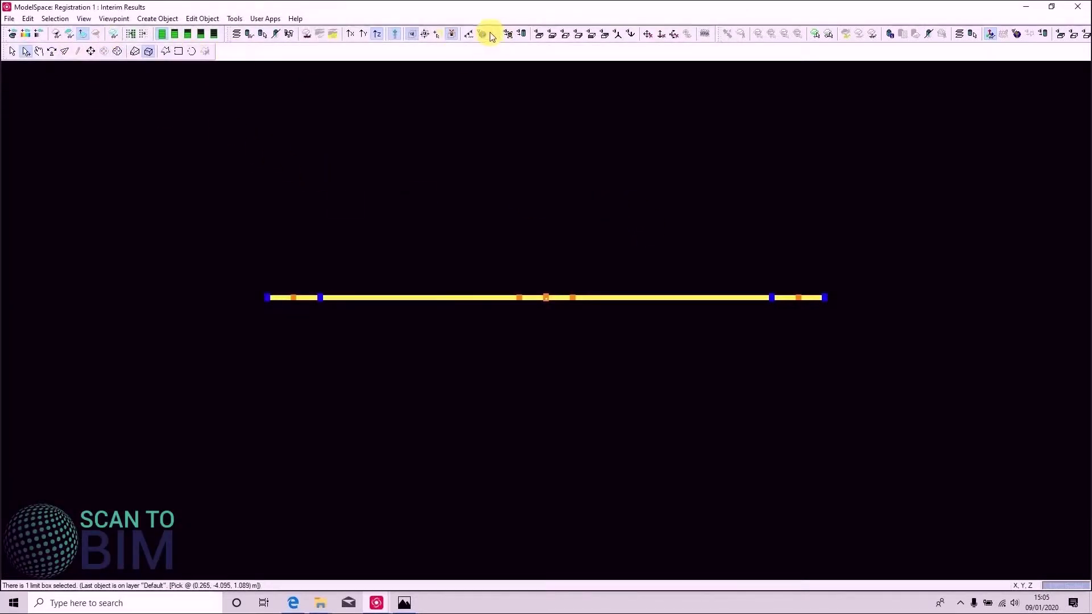
pyautogui.click(507, 34)
pyautogui.click(538, 34)
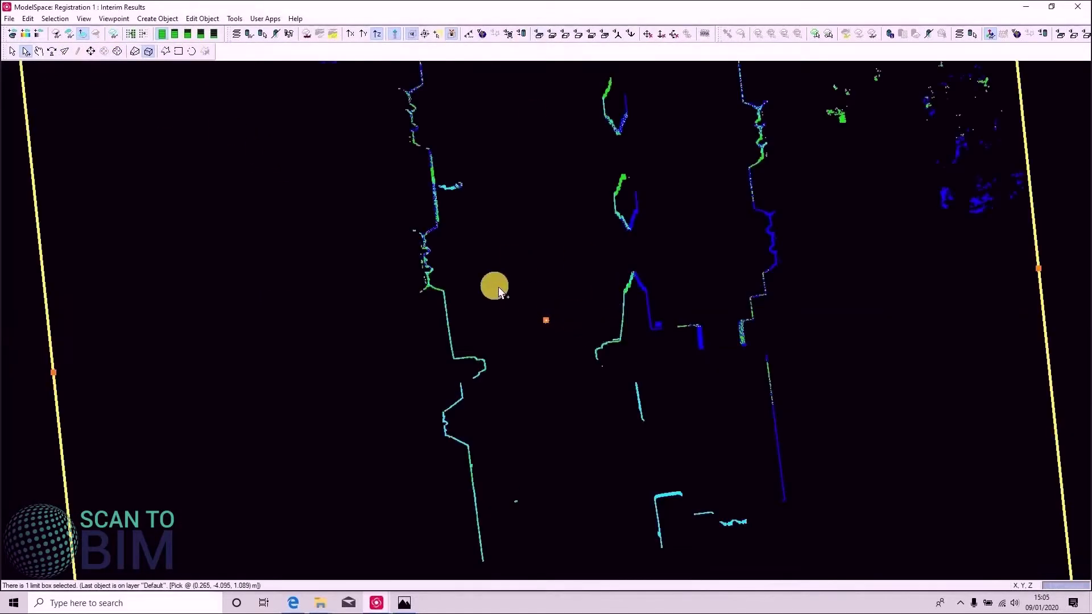
# - Examine how closely the station clouds coincide along the wall and window outlines of the slice, and close the interim results
pyautogui.moveTo(512, 278); pyautogui.dragTo(424, 110)
pyautogui.scroll(5, 592, 210)
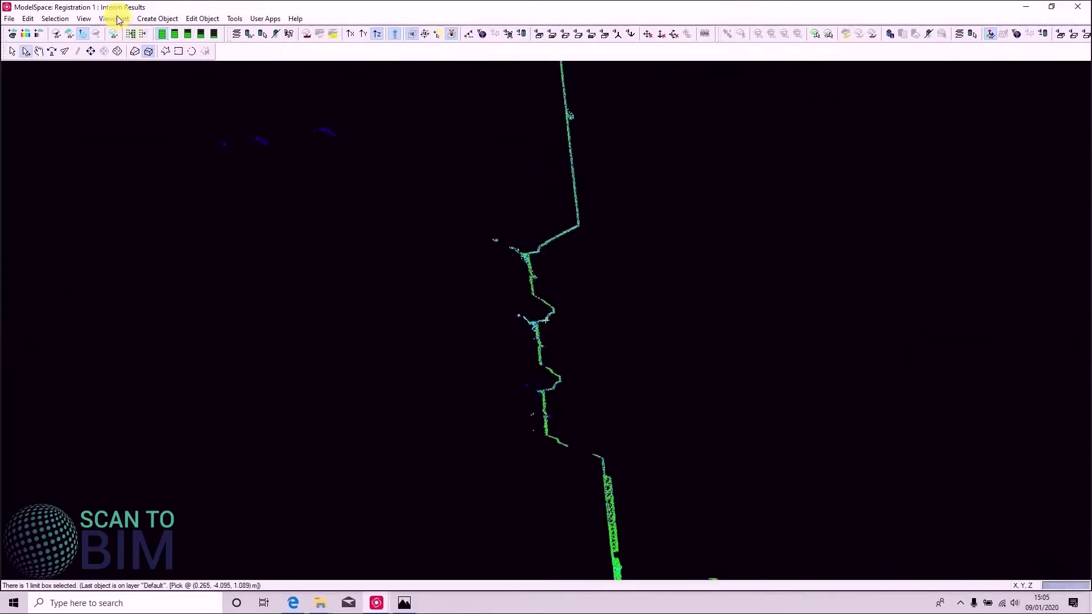
pyautogui.moveTo(548, 195); pyautogui.dragTo(556, 577, button='right')
pyautogui.moveTo(606, 327); pyautogui.dragTo(558, 478, button='right')
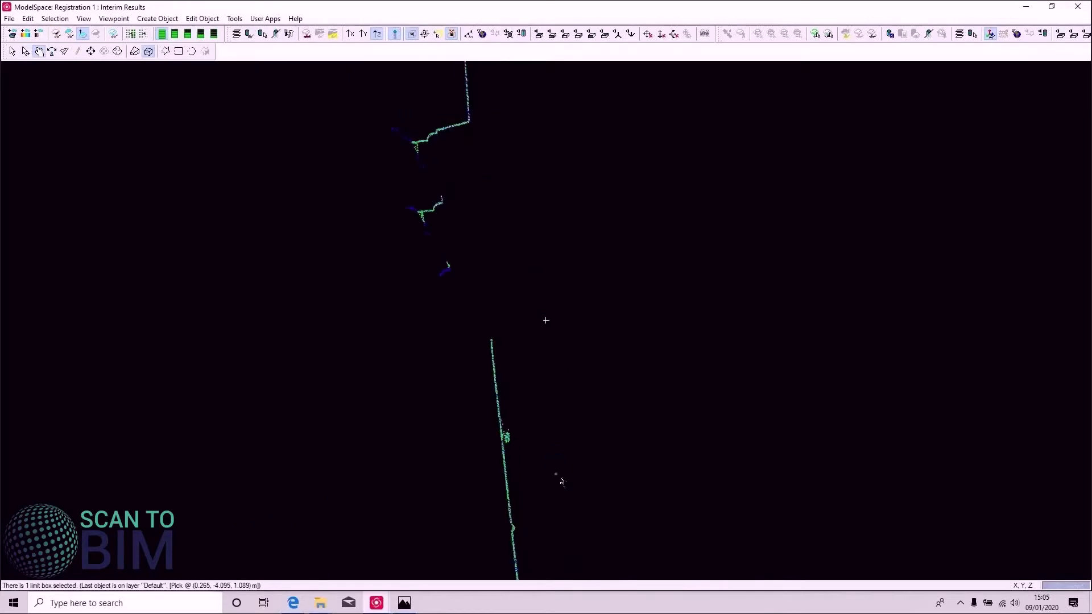
pyautogui.moveTo(560, 153); pyautogui.dragTo(535, 418, button='right')
pyautogui.moveTo(424, 259); pyautogui.dragTo(427, 339)
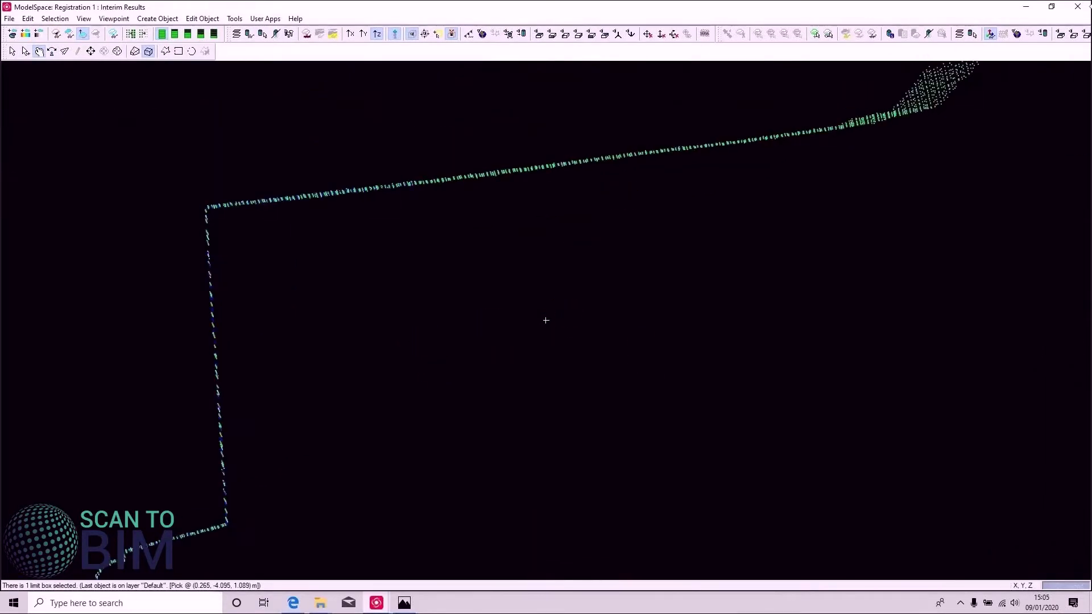
pyautogui.click(1077, 7)
pyautogui.click(601, 320)
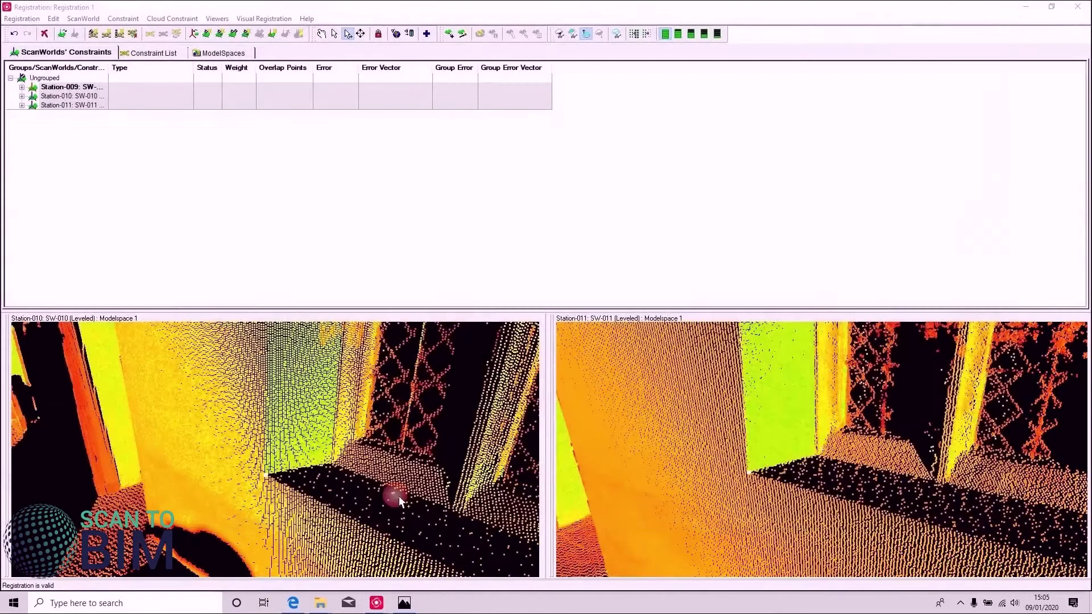
# - Auto-add cloud constraints for the overlapping ScanWorlds from the constraint list, review the alignment results and register again
pyautogui.click(152, 53)
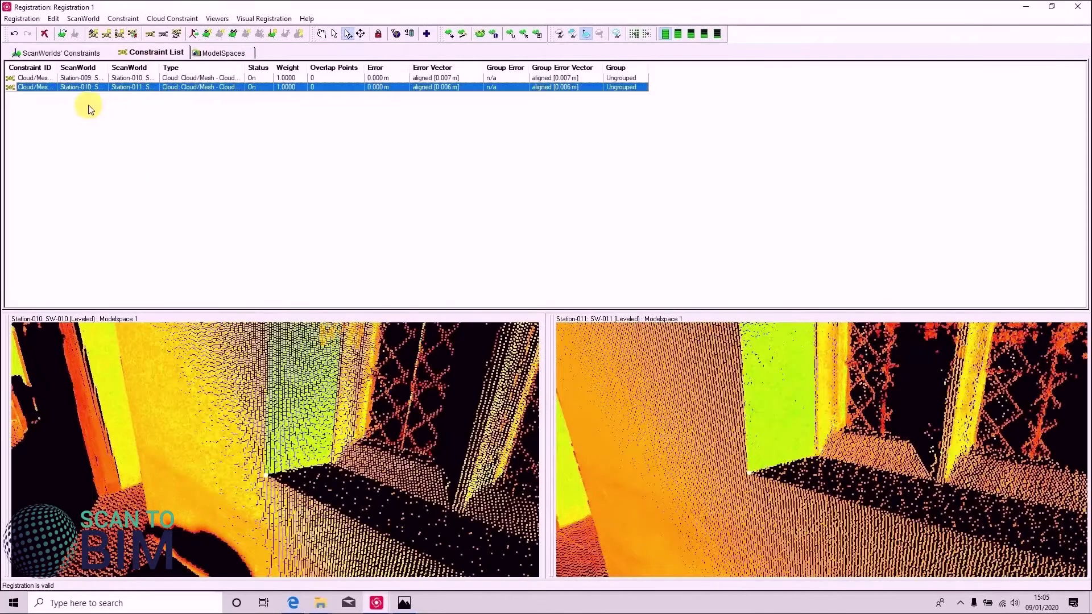
pyautogui.keyDown('shift'); pyautogui.click(49, 77); pyautogui.keyUp('shift')
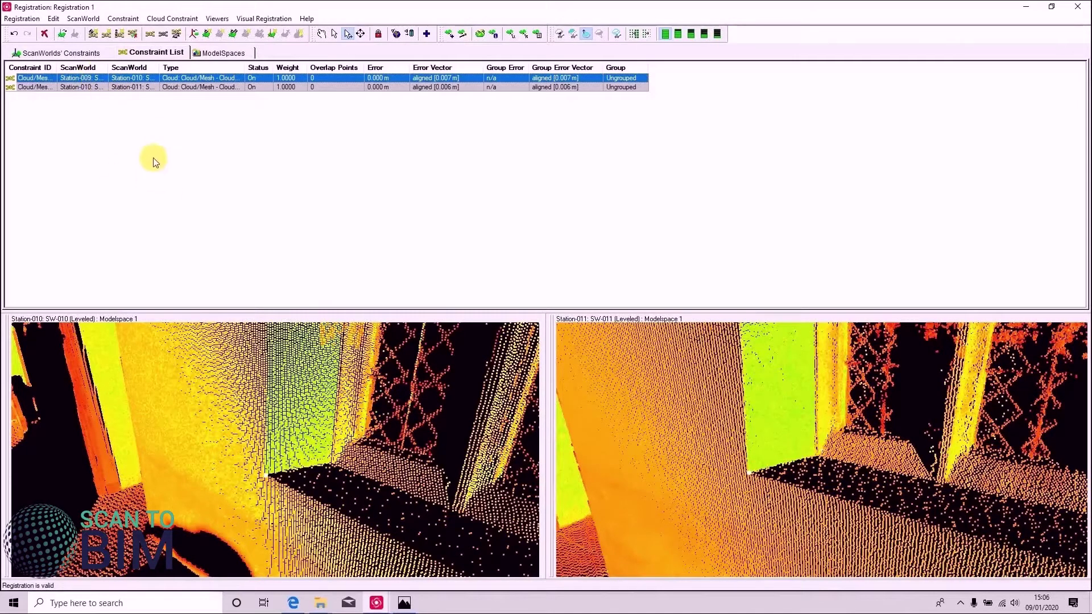
pyautogui.click(173, 19)
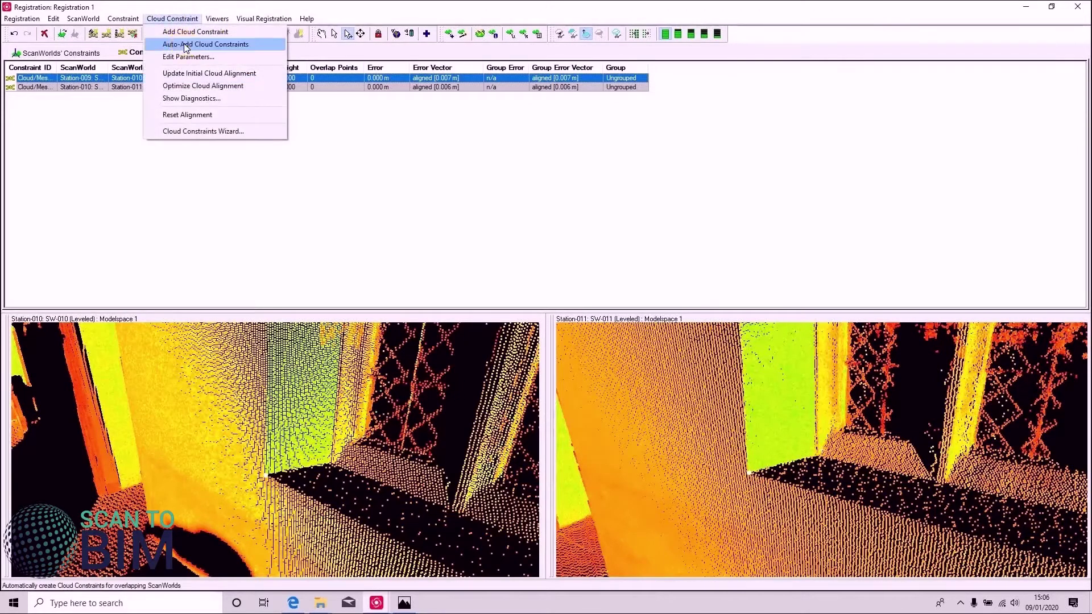
pyautogui.click(184, 43)
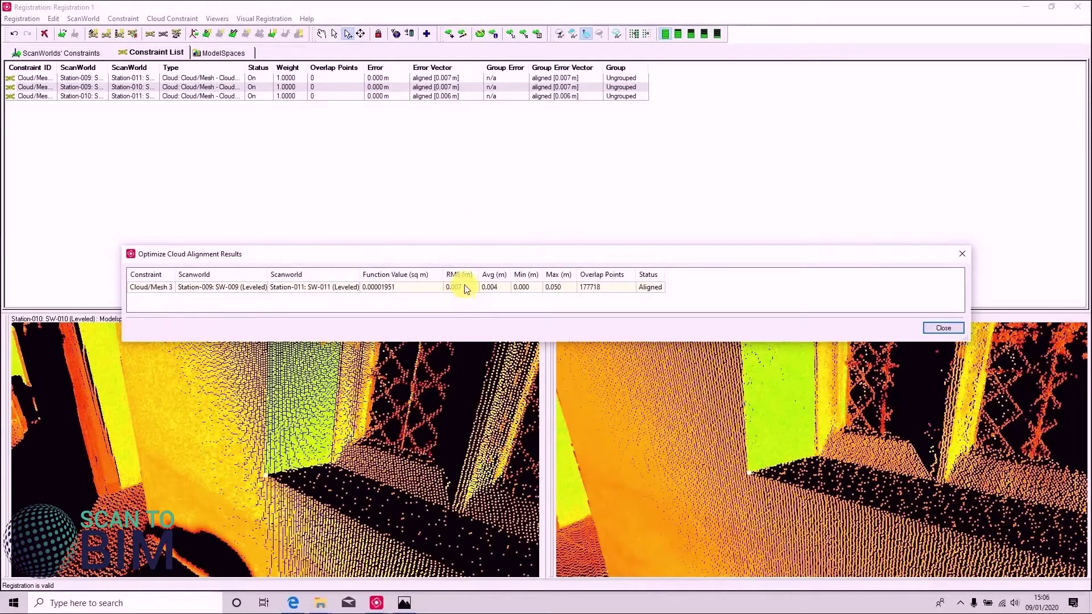
pyautogui.click(944, 327)
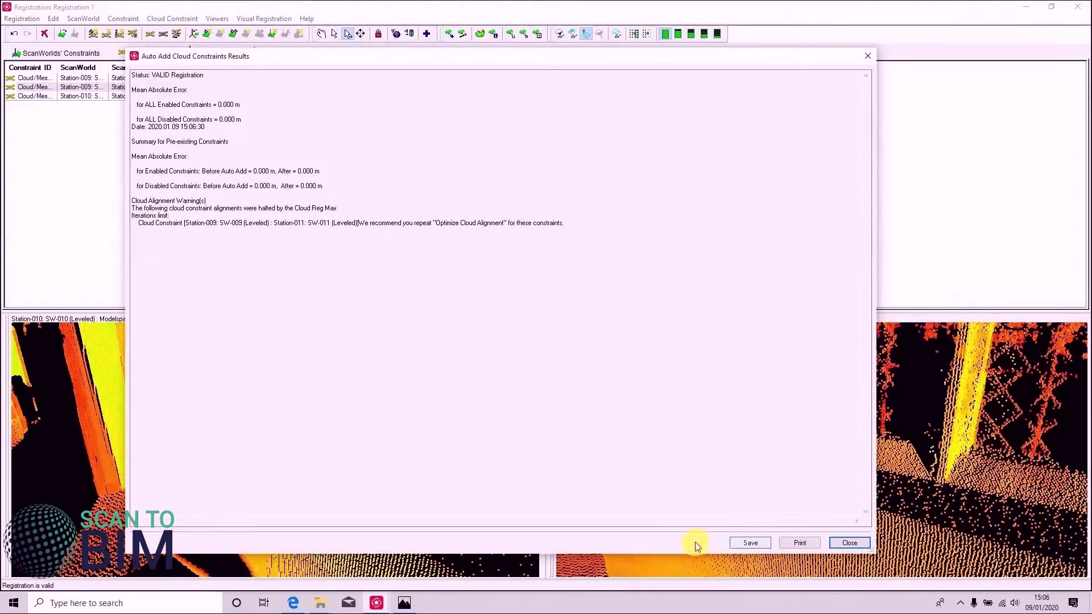
pyautogui.click(842, 543)
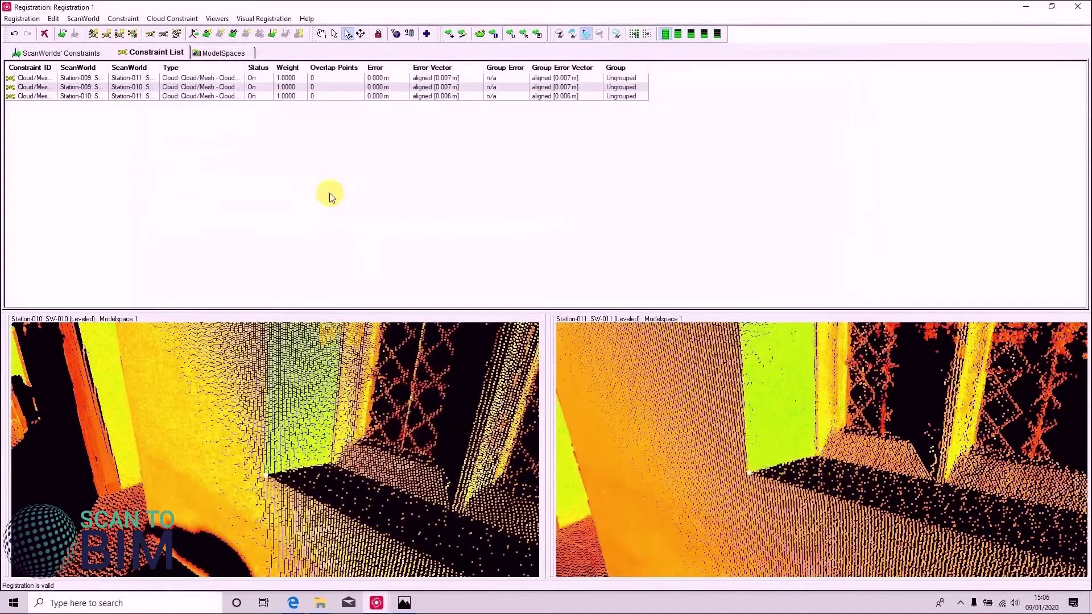
pyautogui.click(29, 19)
pyautogui.click(31, 30)
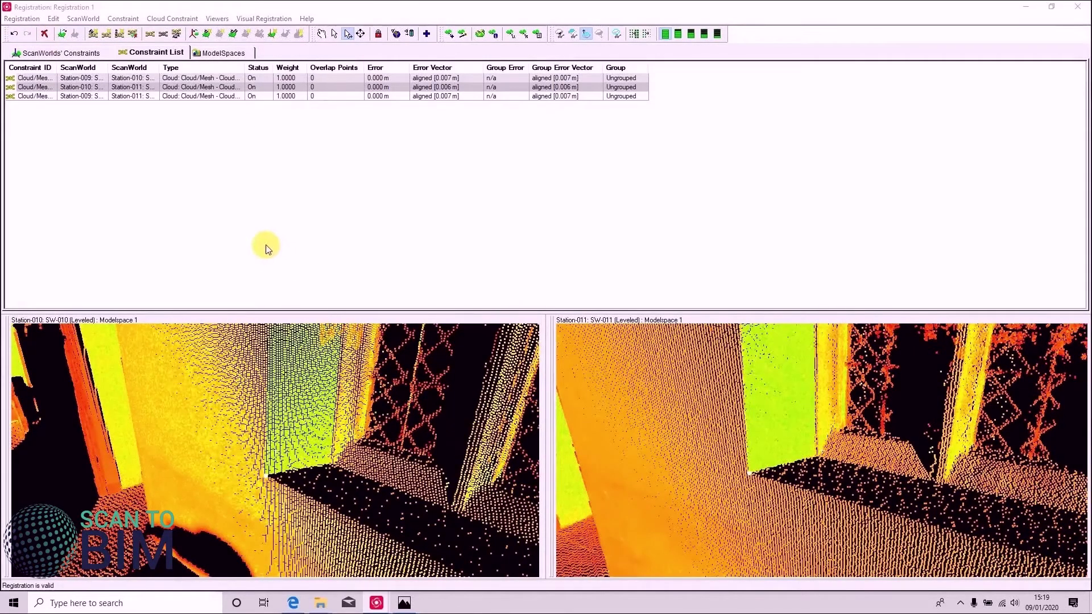
# - Auto-add the vertex target constraints between the stations and register the ScanWorlds with them
pyautogui.click(123, 18)
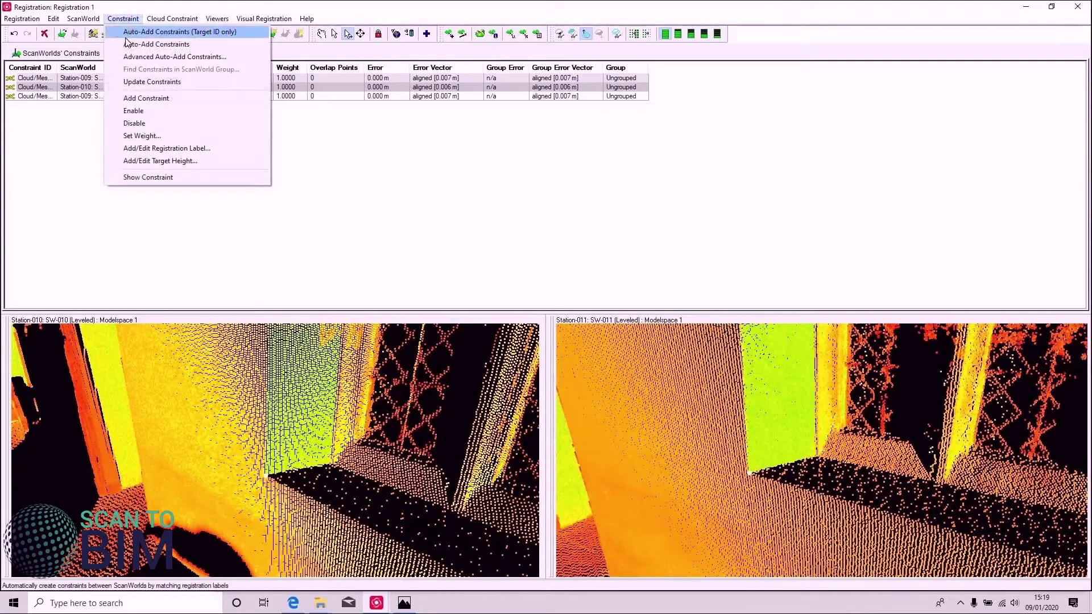
pyautogui.click(132, 45)
pyautogui.click(21, 18)
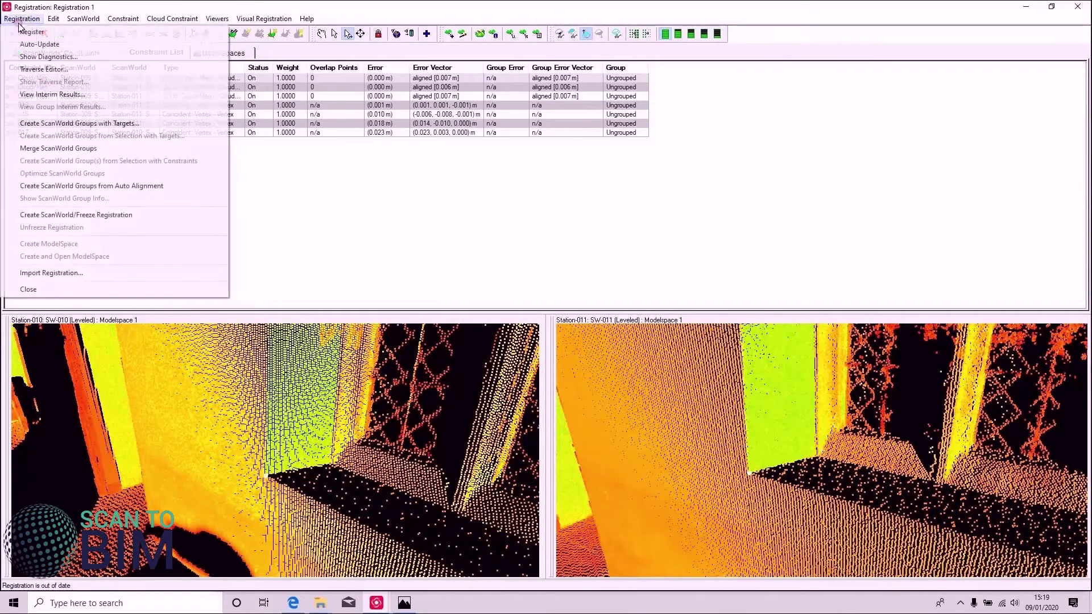
pyautogui.click(28, 41)
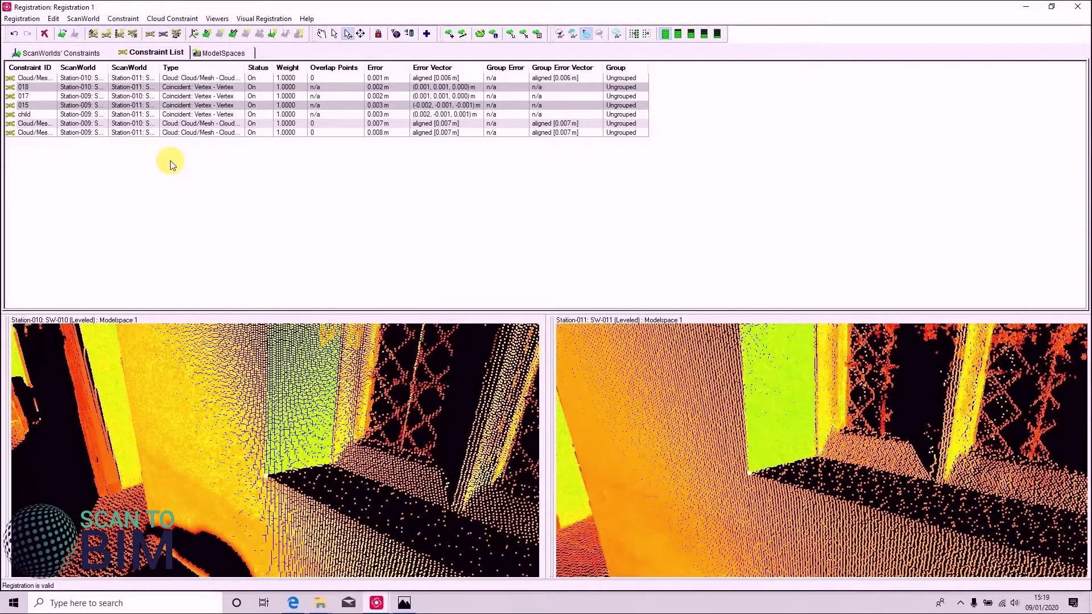